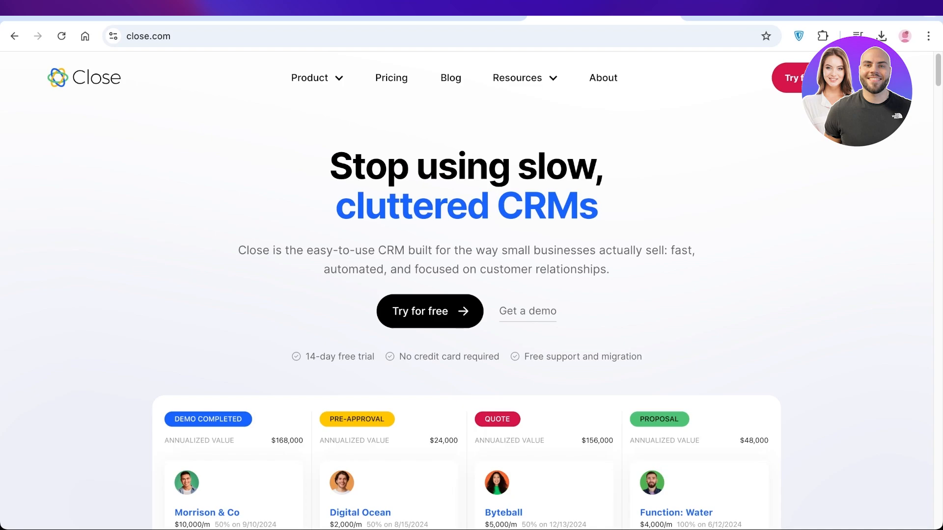
Scroll down the Close homepage and back up to the top
{"action": "scroll", "coordinate": [466, 290], "scroll_direction": "down", "scroll_amount": 5}
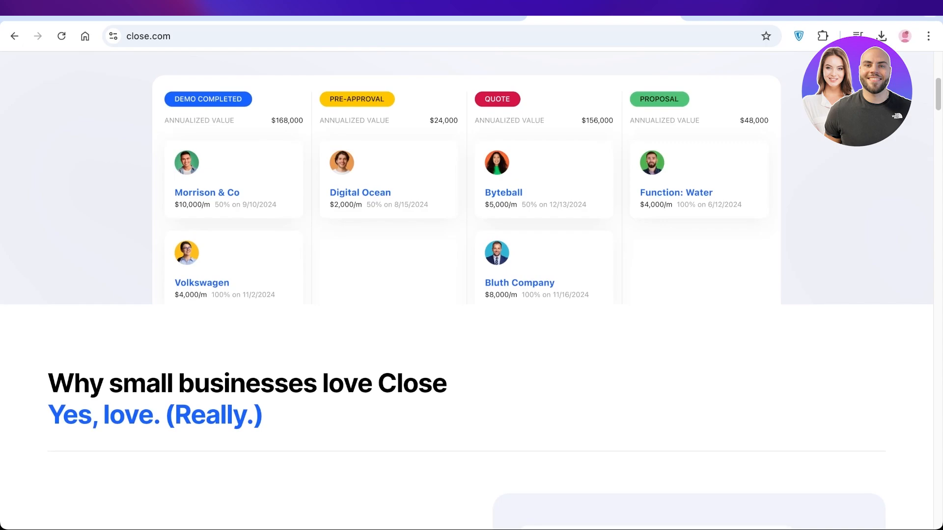
{"action": "scroll", "coordinate": [466, 290], "scroll_direction": "up", "scroll_amount": 5}
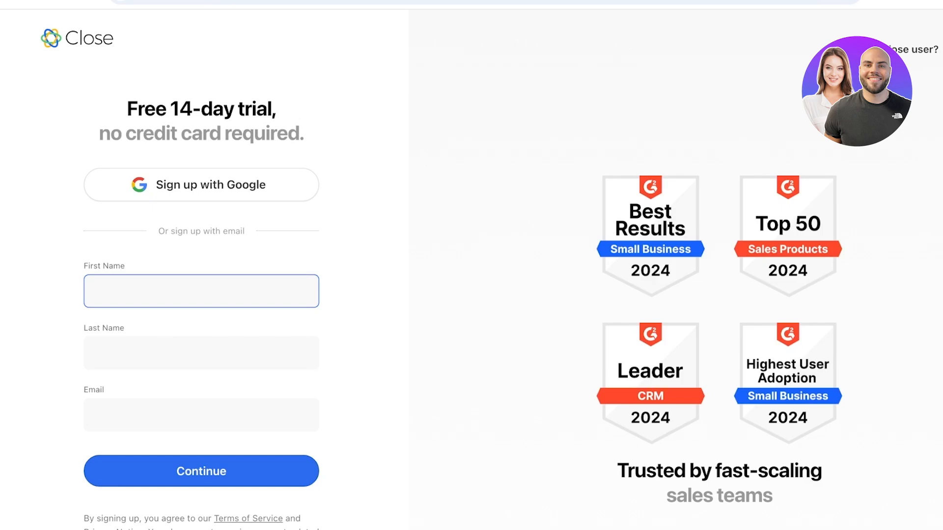
Enter the first name, last name and Gmail address on the trial sign-up form and submit
{"action": "key", "text": "Tab"}
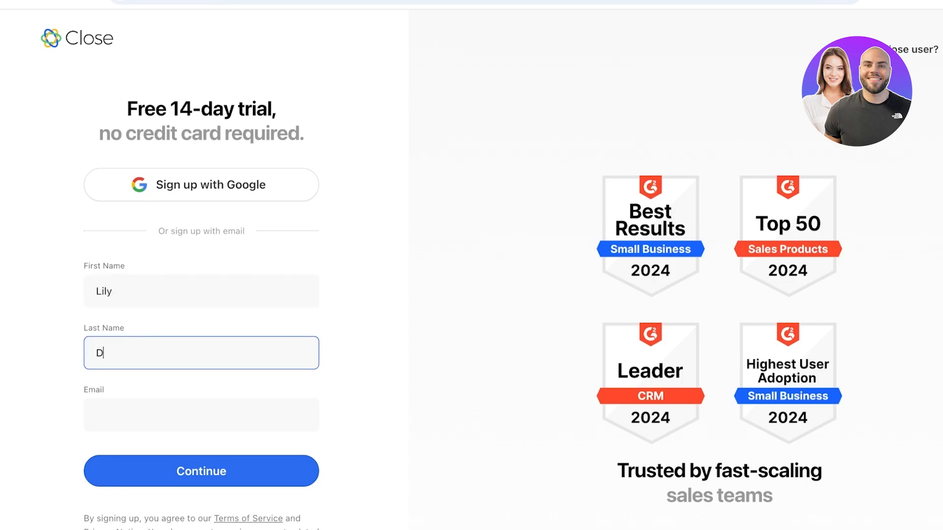
{"action": "key", "text": "Tab"}
{"action": "type", "text": ";"}
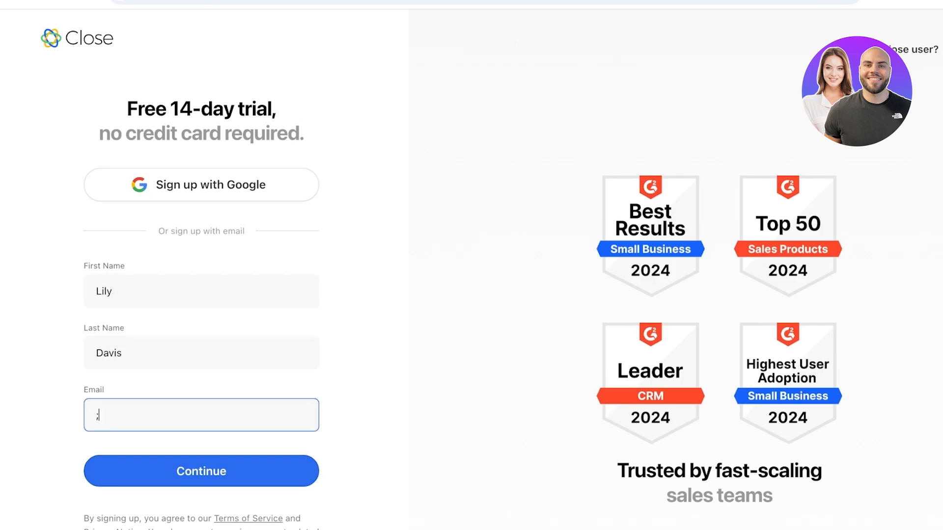
{"action": "key", "text": "BackSpace"}
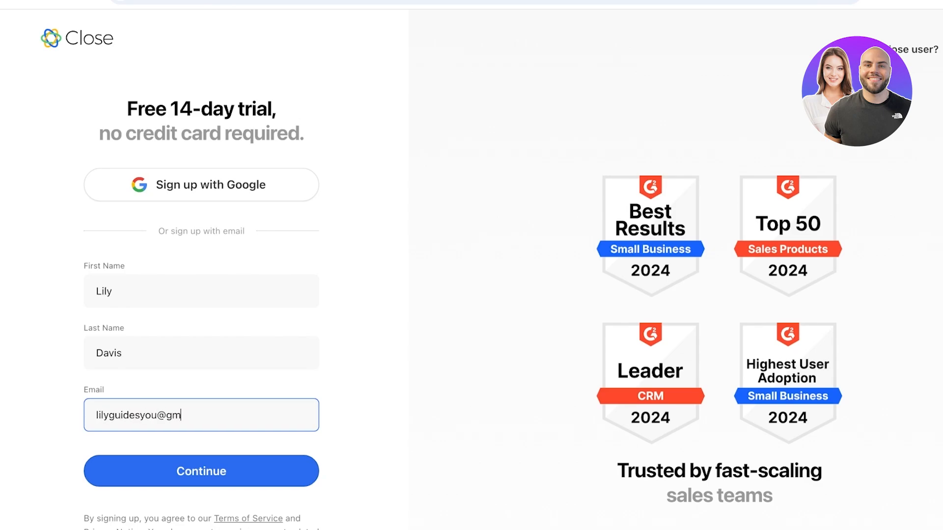
{"action": "key", "text": "Return"}
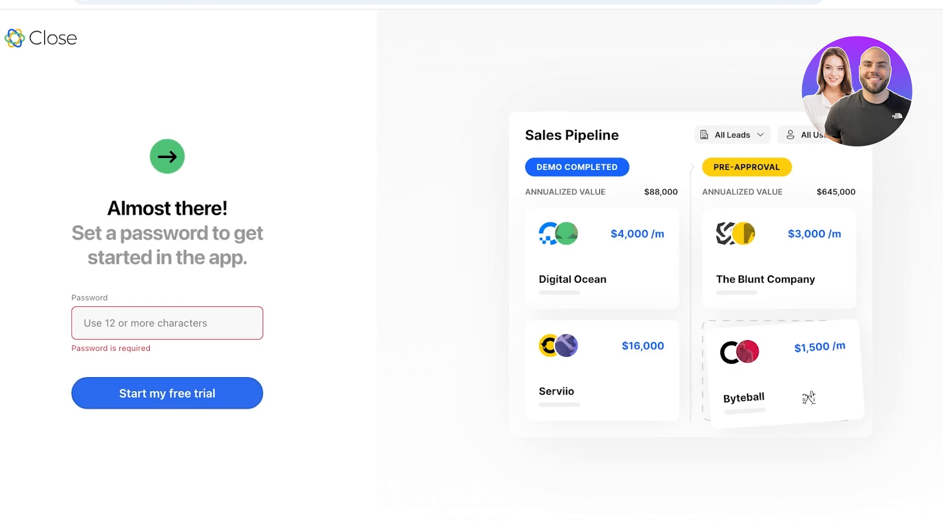
Set a password of at least 12 characters to start the free trial
{"action": "type", "text": "•••"}
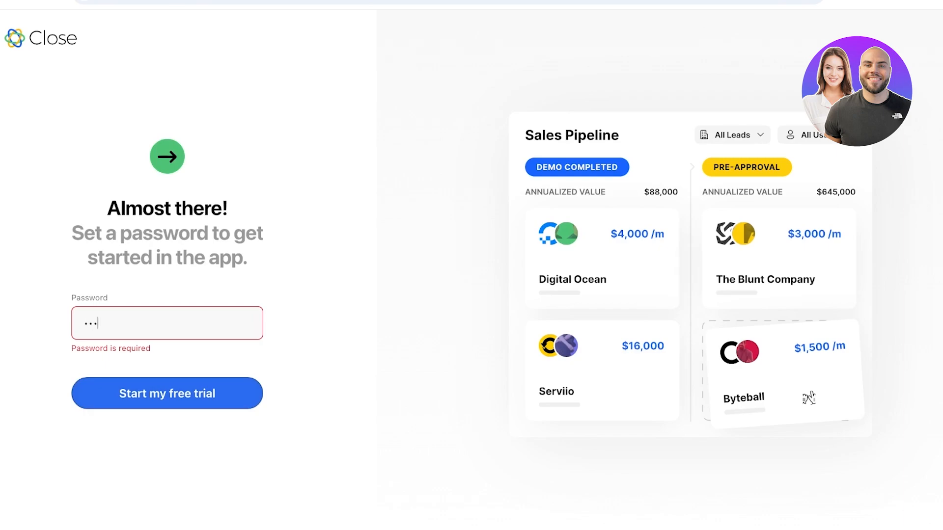
{"action": "type", "text": "••••••"}
{"action": "key", "text": "Return"}
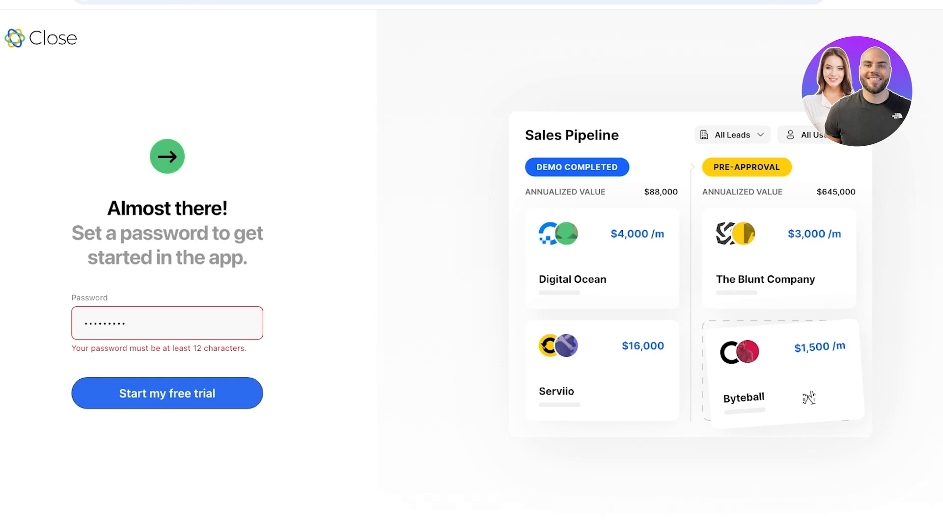
{"action": "key", "text": "Return"}
{"action": "type", "text": "•••"}
{"action": "key", "text": "Return"}
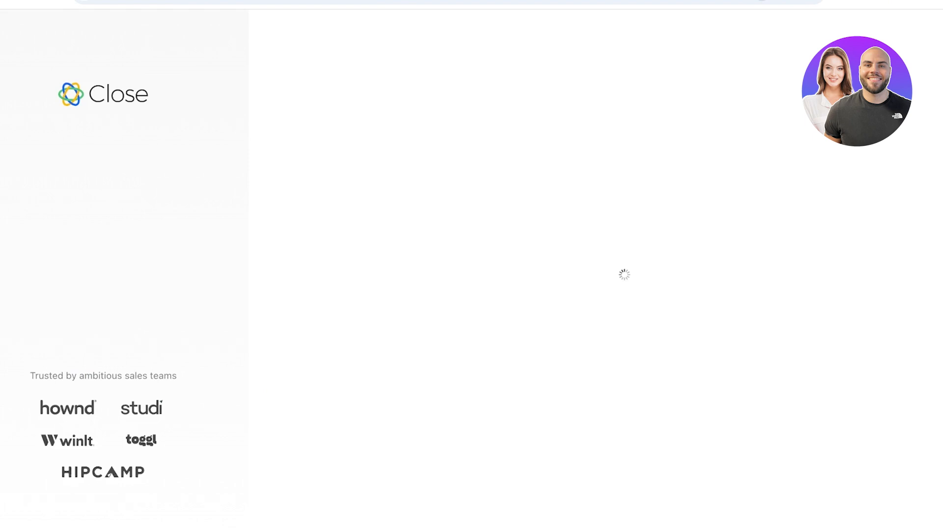
Connect the matching Google account to Close for email and calendar
{"action": "scroll", "coordinate": [619, 309], "scroll_direction": "down", "scroll_amount": 2}
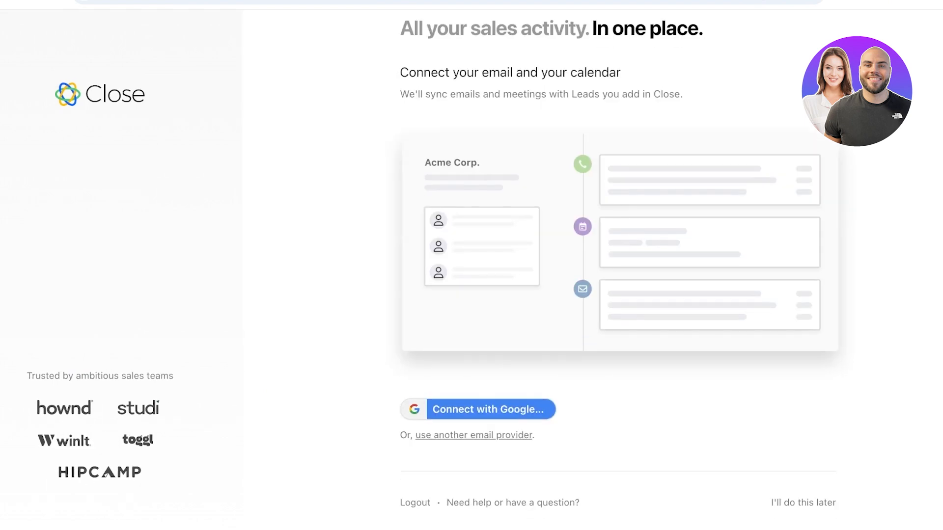
{"action": "left_click", "coordinate": [803, 503]}
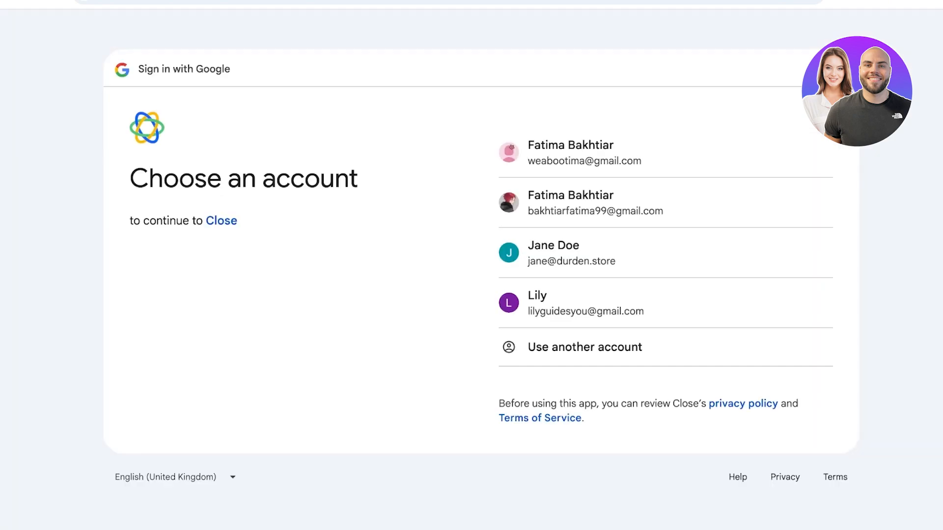
{"action": "left_click", "coordinate": [585, 303]}
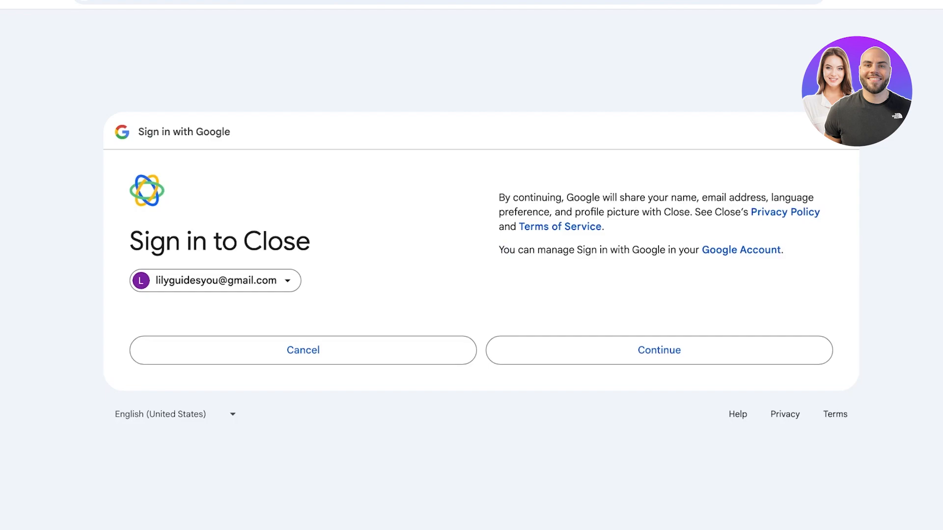
{"action": "left_click", "coordinate": [659, 350]}
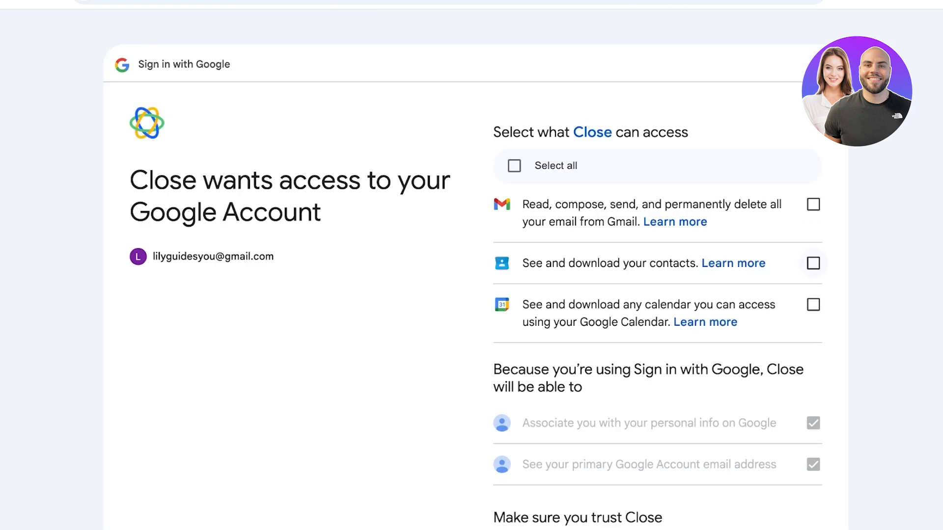
Grant Close access to Gmail, contacts and calendar
{"action": "scroll", "coordinate": [813, 263], "scroll_direction": "down", "scroll_amount": 4}
{"action": "scroll", "coordinate": [475, 269], "scroll_direction": "up", "scroll_amount": 4}
{"action": "left_click", "coordinate": [515, 166]}
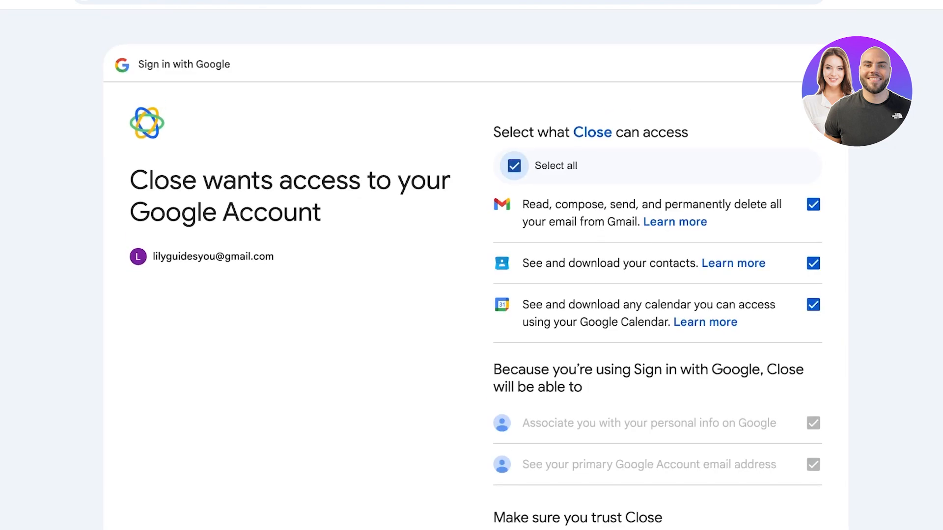
{"action": "scroll", "coordinate": [472, 275], "scroll_direction": "down", "scroll_amount": 5}
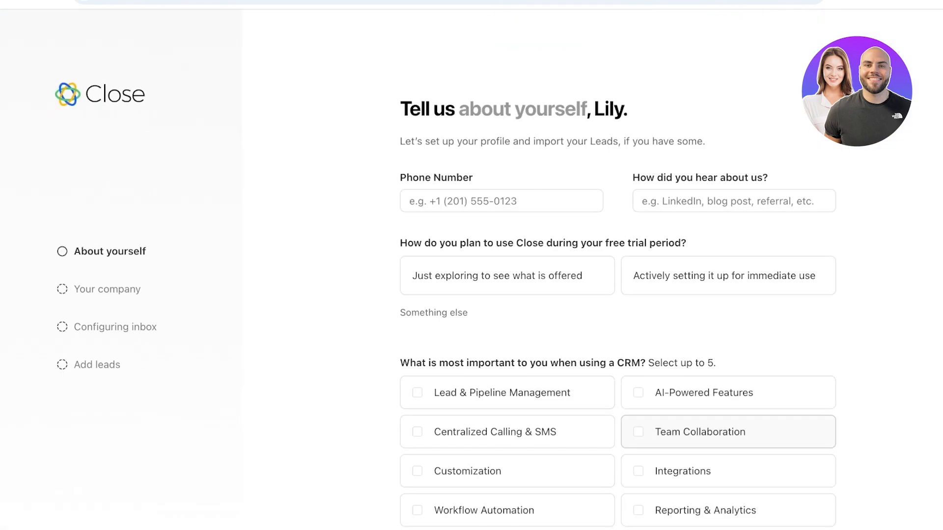
Tick Lead & Pipeline Management as a priority and choose Just exploring as the trial's purpose
{"action": "scroll", "coordinate": [727, 432], "scroll_direction": "down", "scroll_amount": 1}
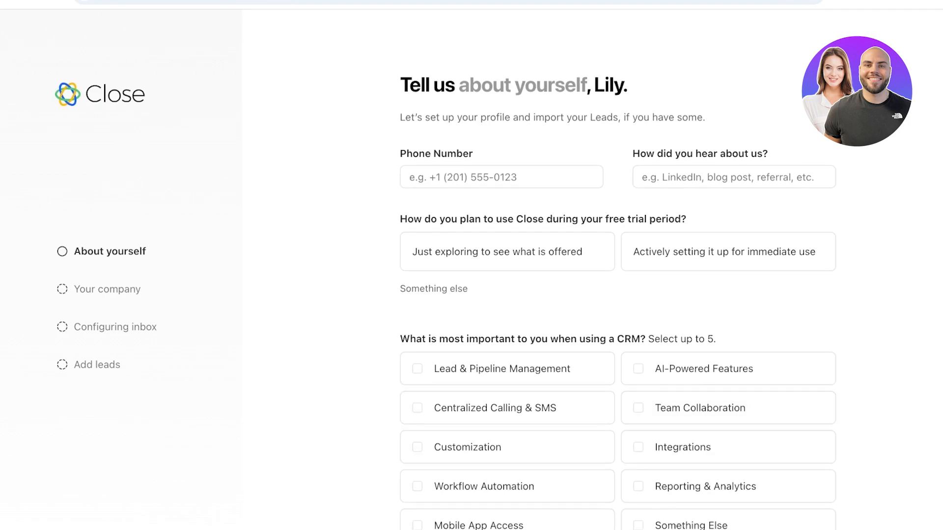
{"action": "scroll", "coordinate": [618, 343], "scroll_direction": "down", "scroll_amount": 3}
{"action": "scroll", "coordinate": [617, 344], "scroll_direction": "up", "scroll_amount": 5}
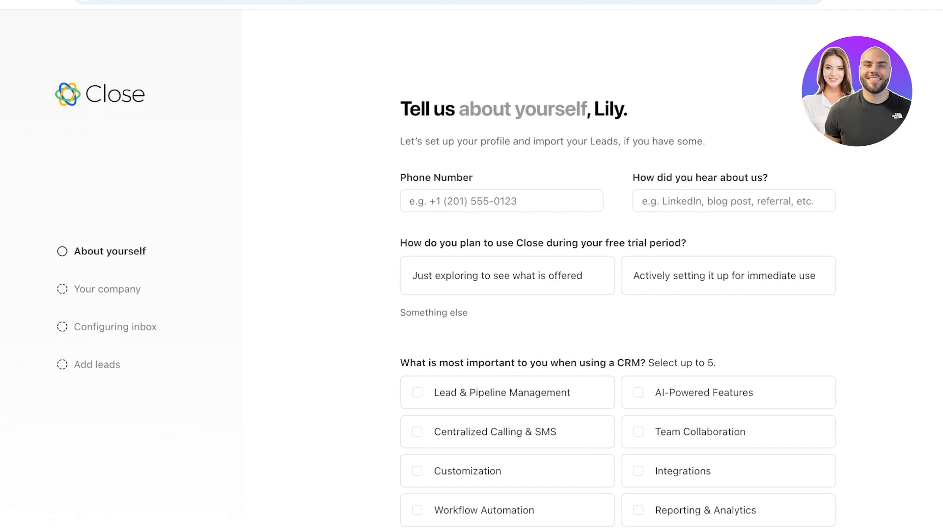
{"action": "scroll", "coordinate": [726, 353], "scroll_direction": "down", "scroll_amount": 5}
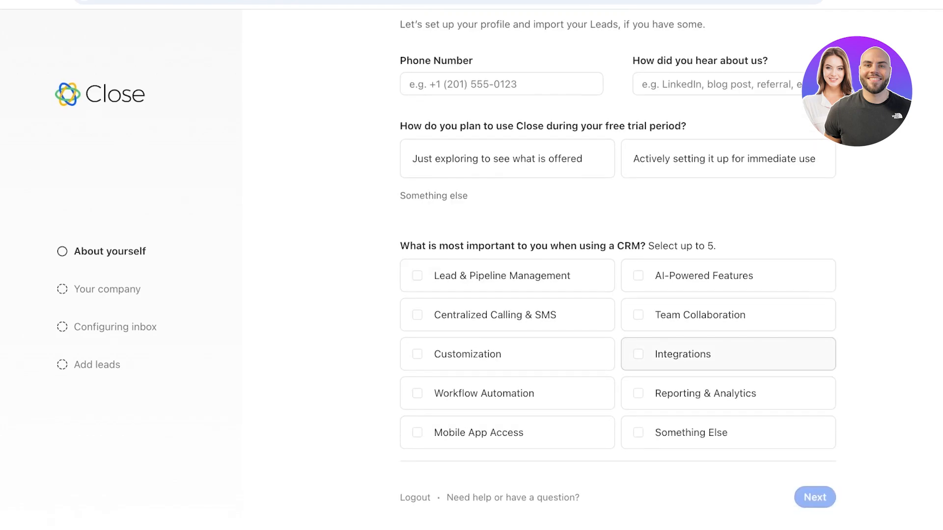
{"action": "left_click", "coordinate": [507, 276]}
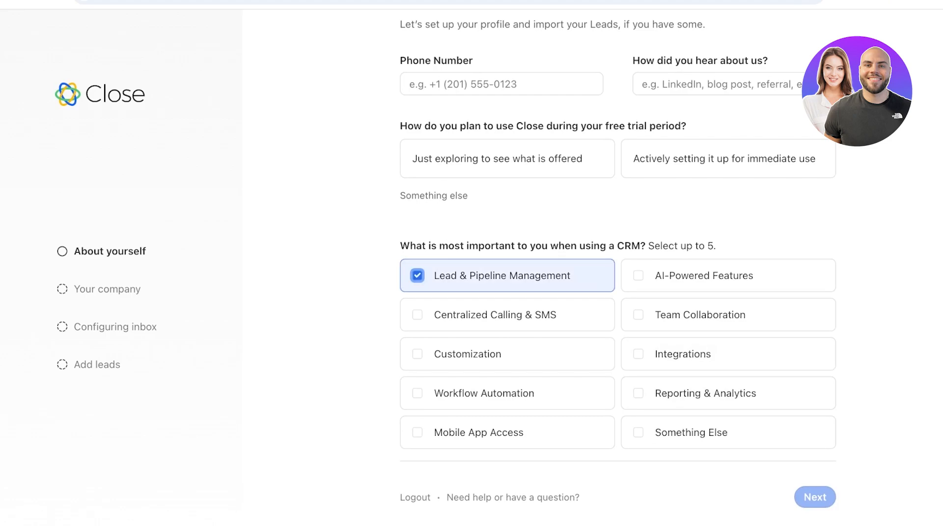
{"action": "left_click", "coordinate": [508, 159]}
Enter the phone number and 'linkdin' as how you heard about Close
{"action": "left_click", "coordinate": [501, 83]}
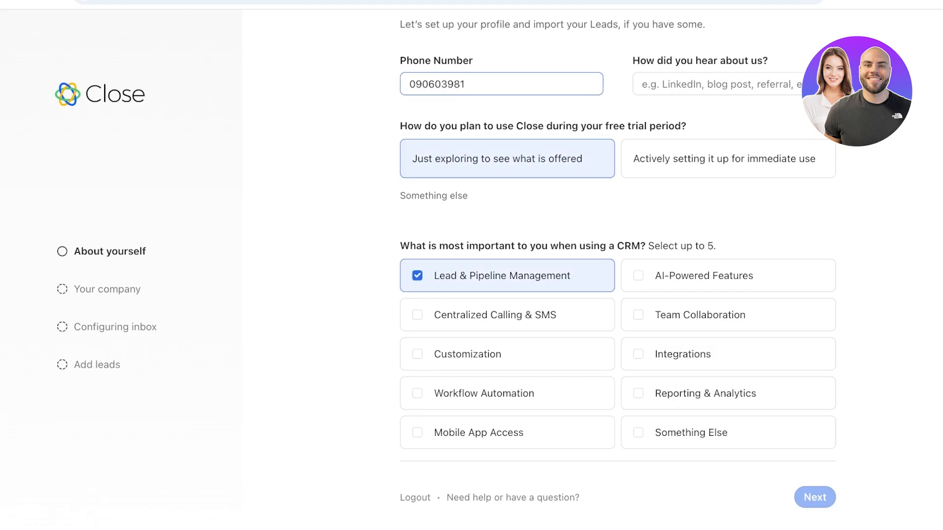
{"action": "left_click", "coordinate": [618, 216]}
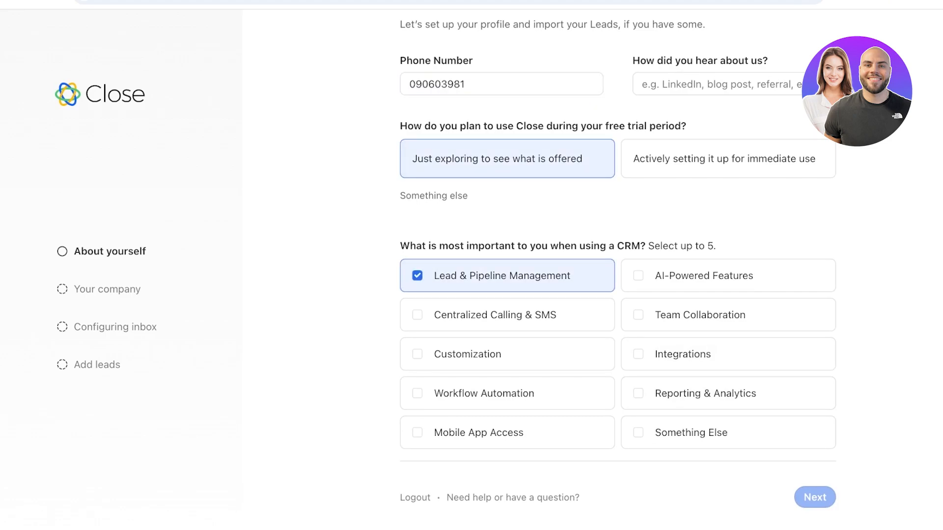
{"action": "scroll", "coordinate": [617, 216], "scroll_direction": "up", "scroll_amount": 5}
{"action": "left_click", "coordinate": [733, 201]}
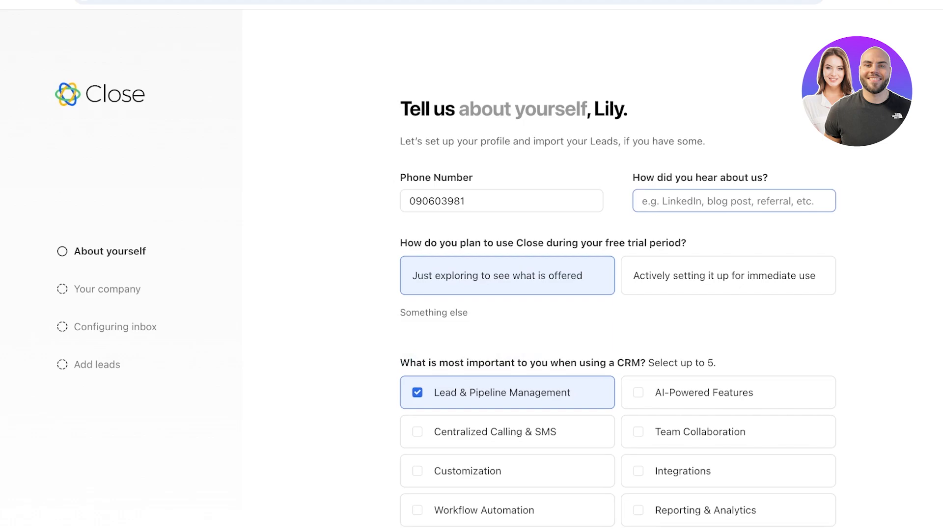
{"action": "type", "text": "link"}
{"action": "type", "text": "din"}
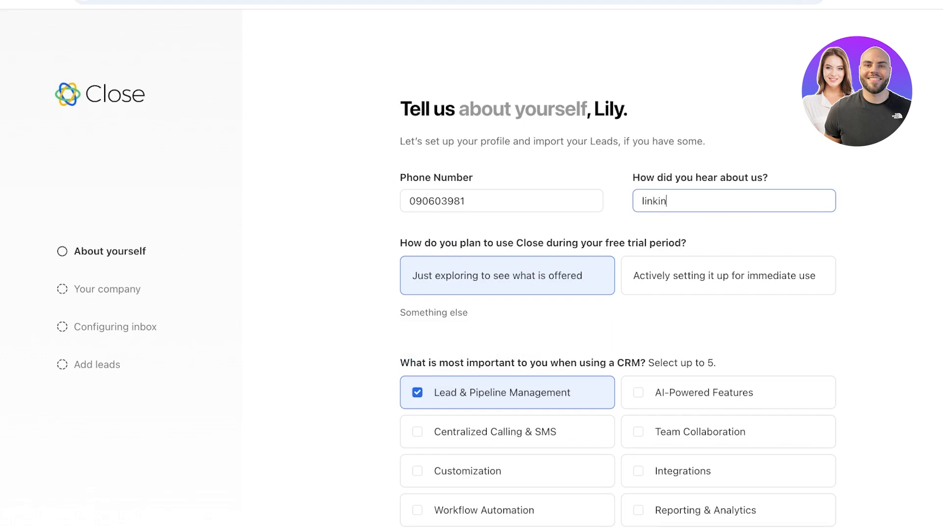
Also tick Team Collaboration and submit the about-yourself answers
{"action": "scroll", "coordinate": [728, 315], "scroll_direction": "down", "scroll_amount": 3}
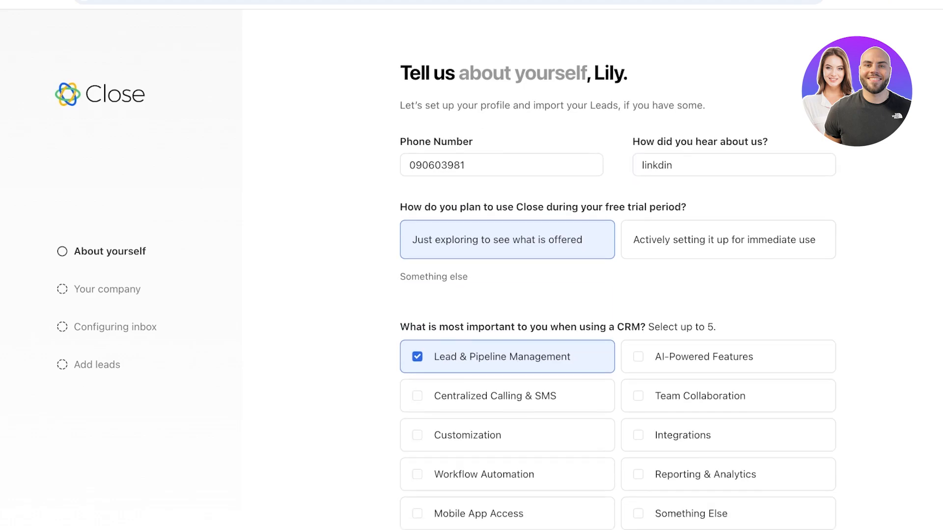
{"action": "left_click", "coordinate": [728, 314]}
{"action": "left_click", "coordinate": [815, 497]}
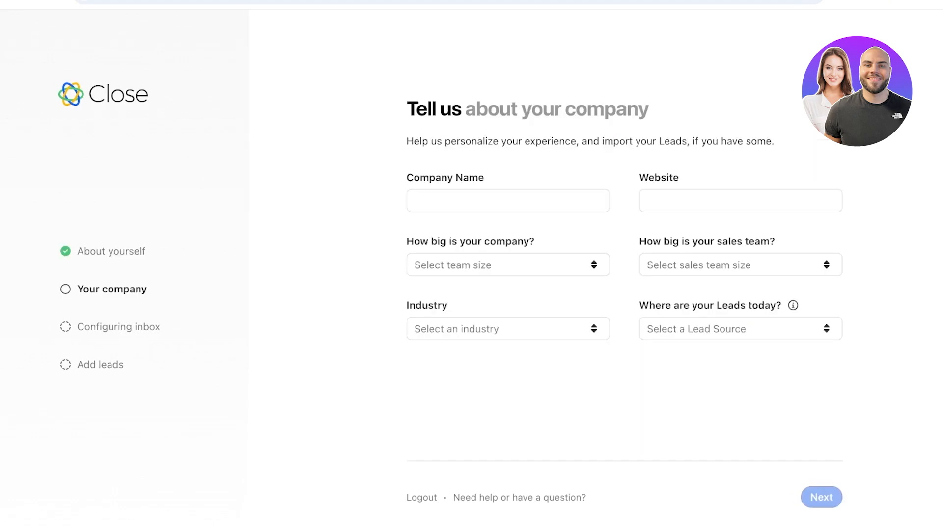
Set the company name to Spencer, replacing the initially typed Durden
{"action": "left_click", "coordinate": [417, 201]}
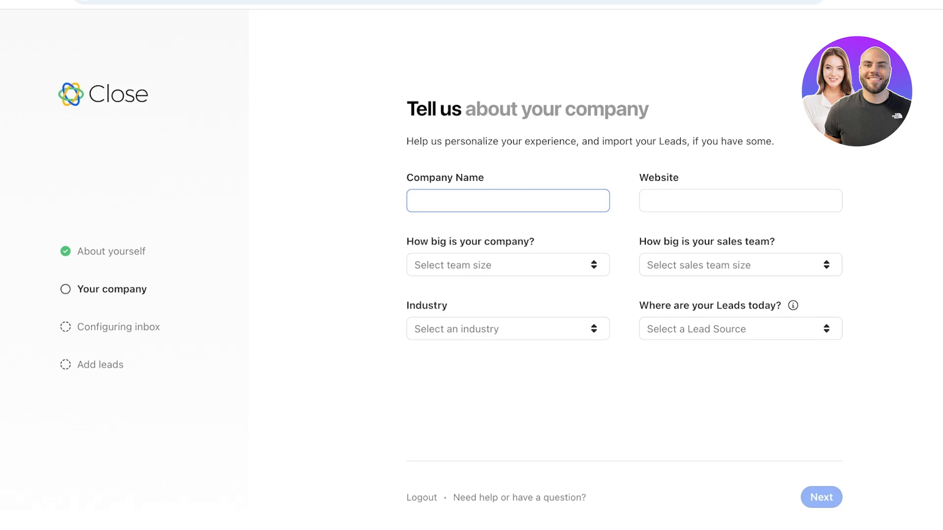
{"action": "type", "text": "Spencer"}
{"action": "key", "text": "Tab"}
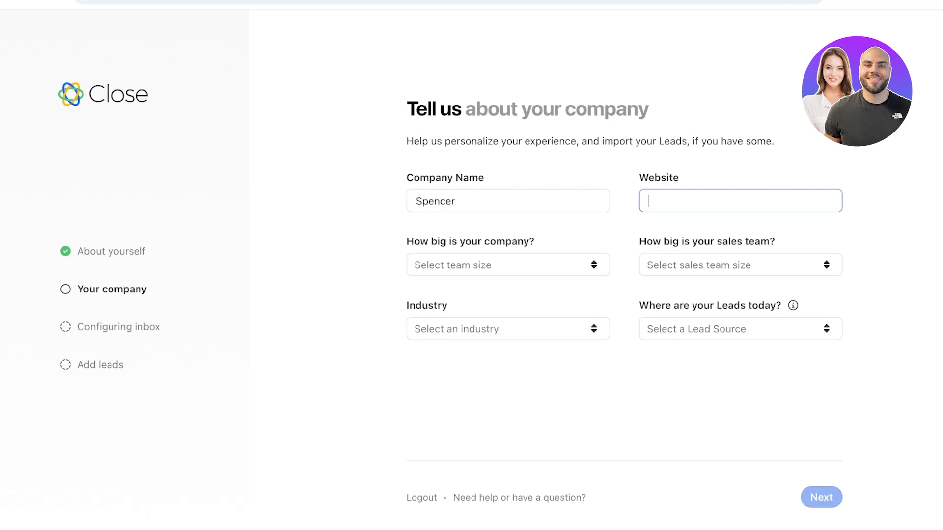
{"action": "key", "text": "Tab"}
{"action": "key", "text": "space"}
Clear the partial Website entry and open a new browser tab to find the store URL
{"action": "key", "text": "shift+Tab"}
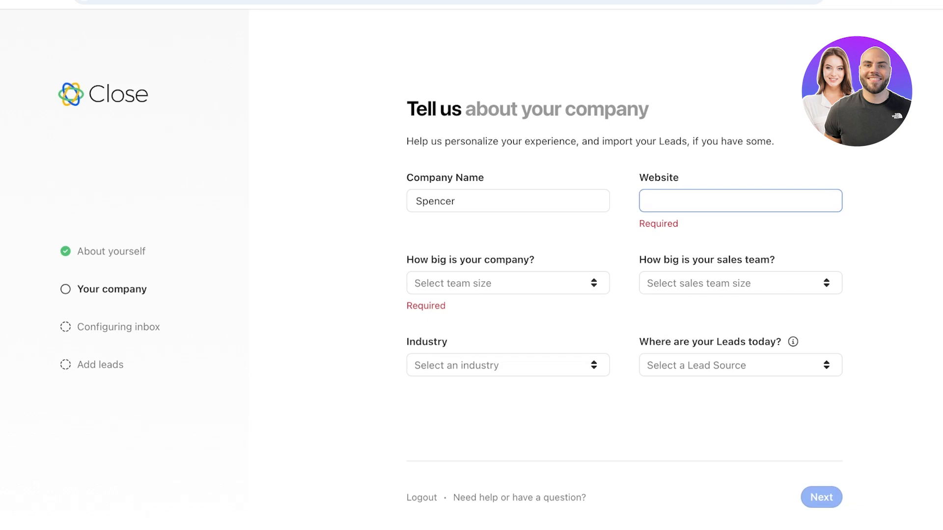
{"action": "type", "text": "shopif"}
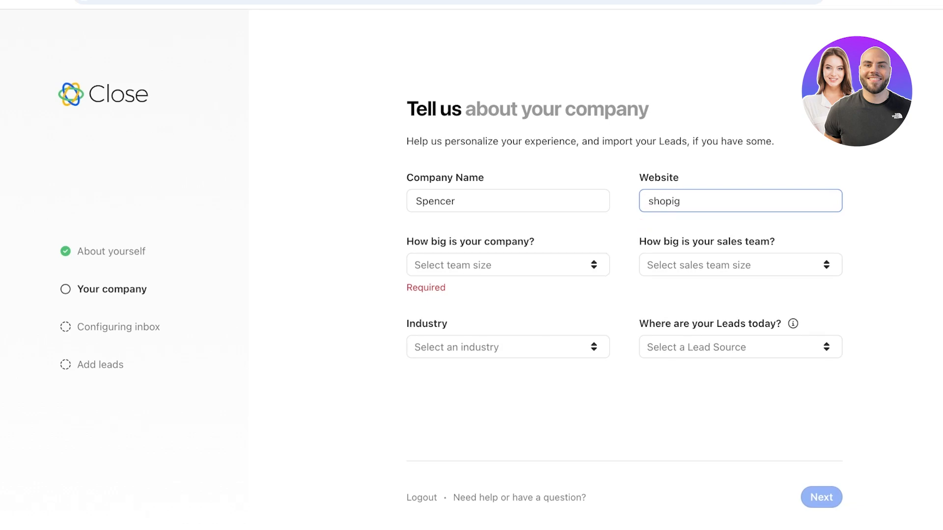
{"action": "key", "text": "BackSpace"}
{"action": "key", "text": "BackSpace"}
{"action": "key", "text": "BackSpace"}
{"action": "key", "text": "BackSpace"}
{"action": "key", "text": "BackSpace"}
{"action": "key", "text": "BackSpace"}
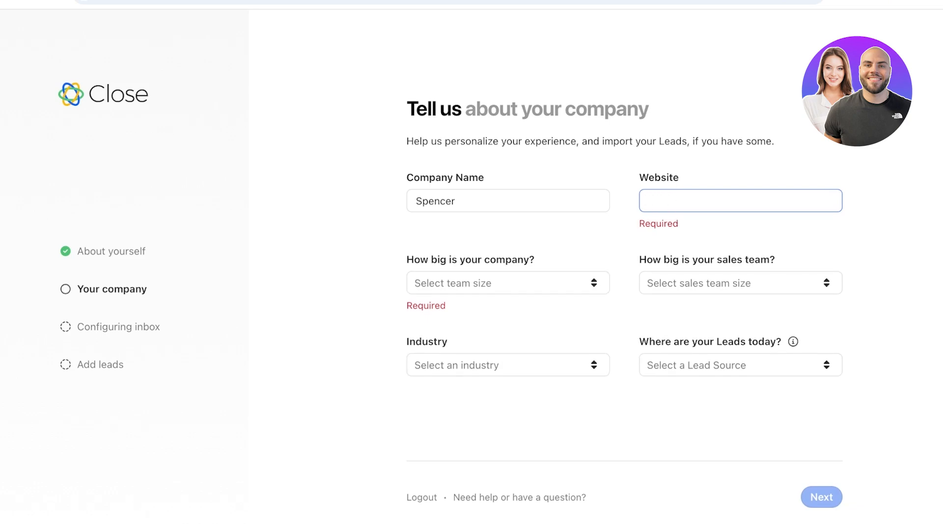
{"action": "key", "text": "ctrl+t"}
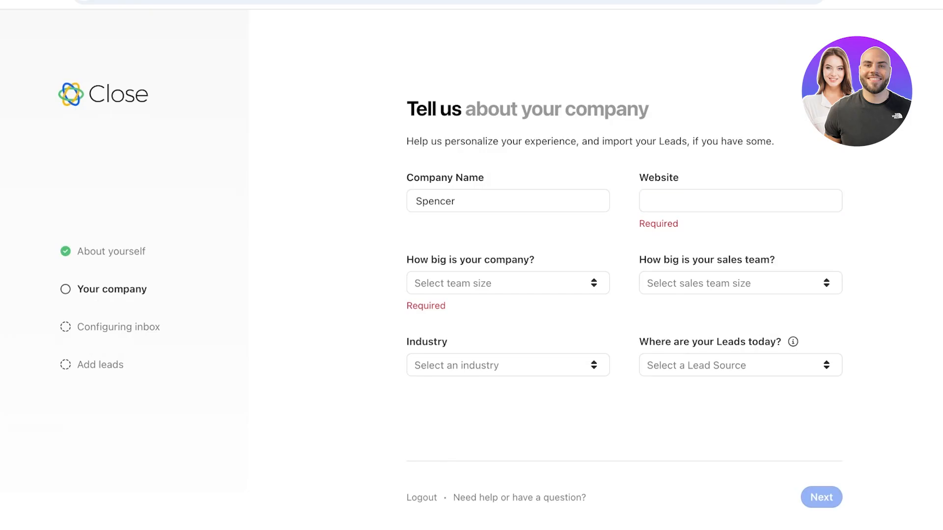
Paste the myshopify store URL as Website, with company size 2-19 and sales team 2-10
{"action": "left_click", "coordinate": [740, 201]}
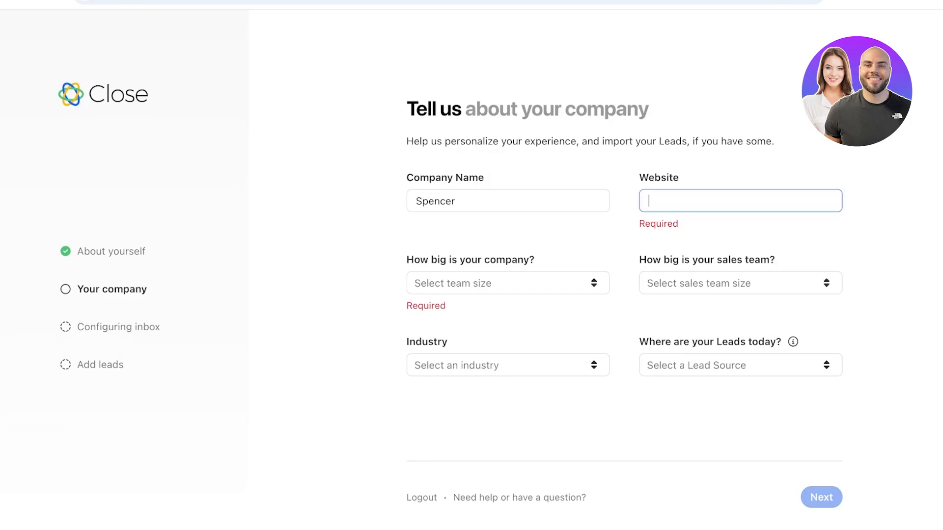
{"action": "type", "text": "https://1f6636-4f.myshopify.com/"}
{"action": "left_click", "coordinate": [508, 265]}
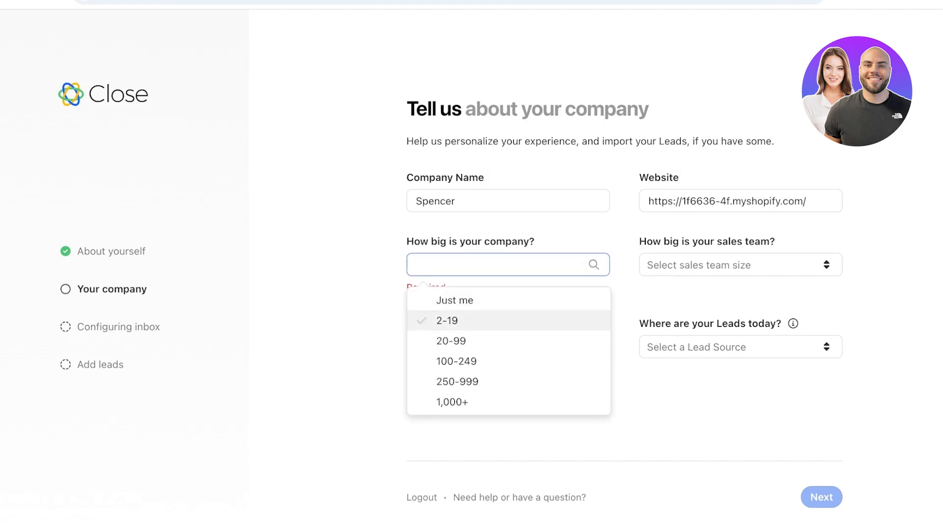
{"action": "key", "text": "Return"}
{"action": "left_click", "coordinate": [740, 265]}
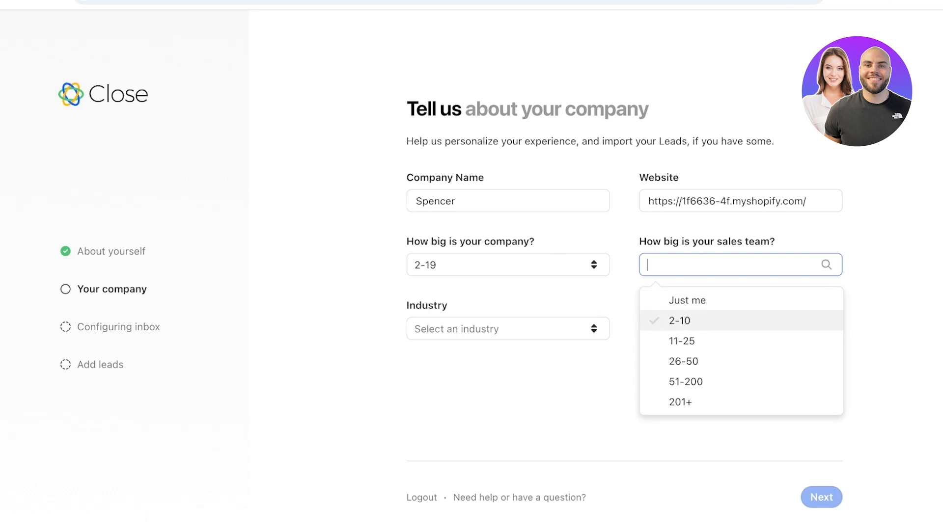
{"action": "left_click", "coordinate": [687, 320]}
Set the industry to Ecommerce and answer 'I don't have any leads yet'
{"action": "left_click", "coordinate": [508, 329]}
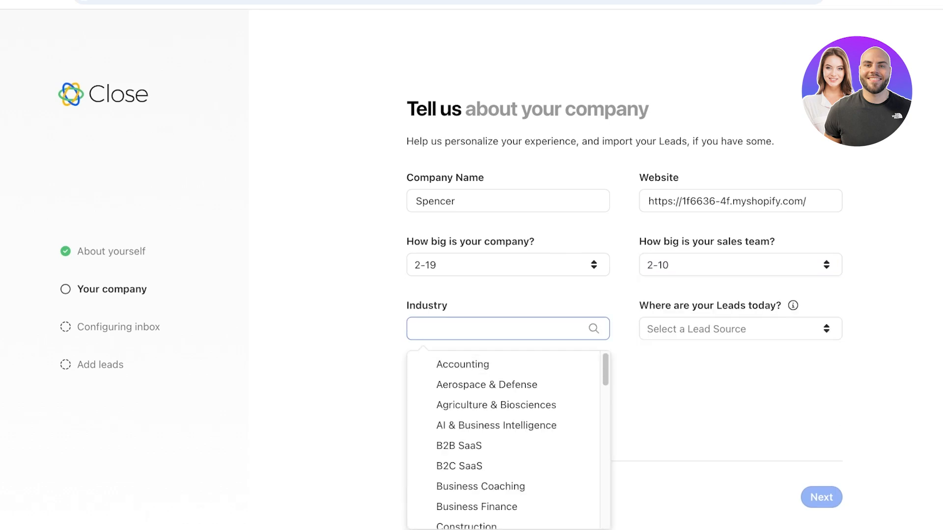
{"action": "type", "text": "sale"}
{"action": "key", "text": "BackSpace"}
{"action": "key", "text": "BackSpace"}
{"action": "key", "text": "BackSpace"}
{"action": "key", "text": "BackSpace"}
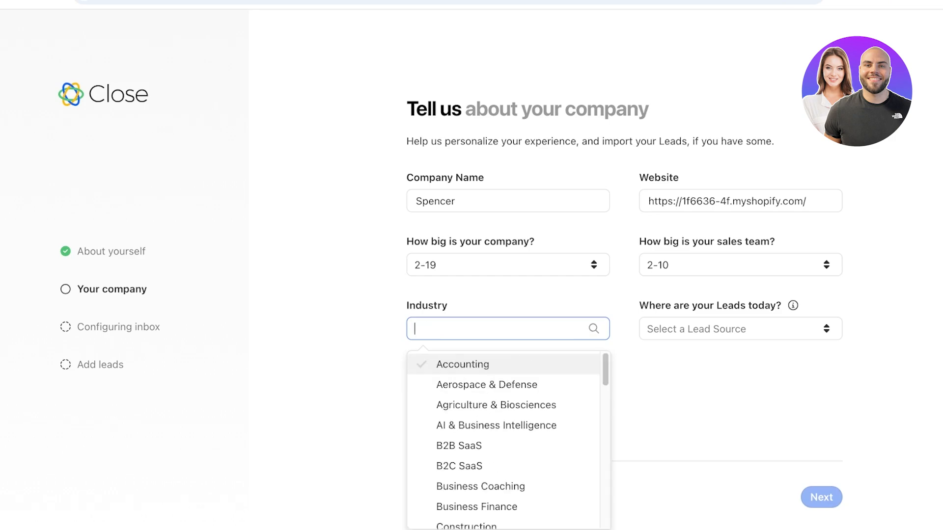
{"action": "key", "text": "Down"}
{"action": "key", "text": "Down"}
{"action": "key", "text": "Down"}
{"action": "key", "text": "Down"}
{"action": "key", "text": "Down"}
{"action": "key", "text": "Down"}
{"action": "key", "text": "Down"}
{"action": "key", "text": "Down"}
{"action": "key", "text": "Down"}
{"action": "key", "text": "Down"}
{"action": "key", "text": "Down"}
{"action": "key", "text": "Return"}
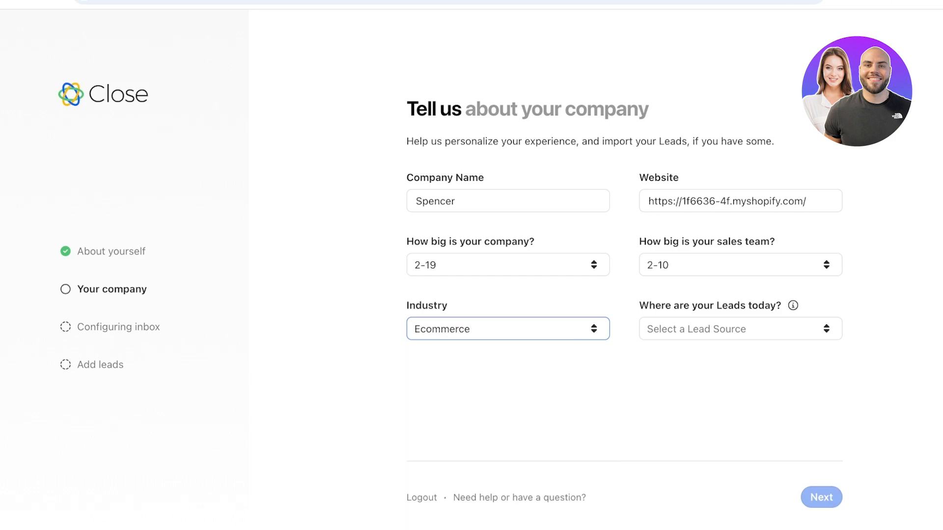
{"action": "left_click", "coordinate": [741, 329]}
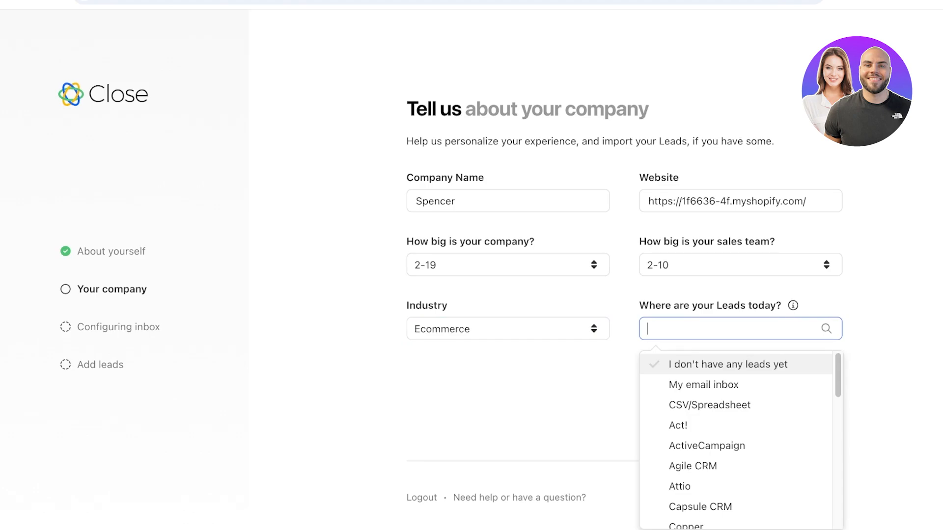
{"action": "key", "text": "Escape"}
{"action": "left_click", "coordinate": [740, 329]}
{"action": "key", "text": "Return"}
{"action": "key", "text": "Return"}
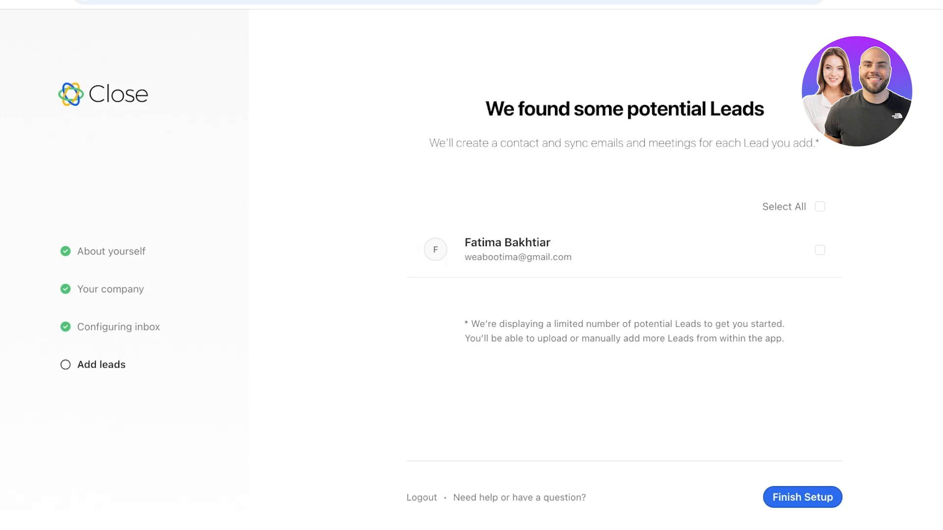
Select the one suggested lead and finish the onboarding setup
{"action": "left_click", "coordinate": [819, 250]}
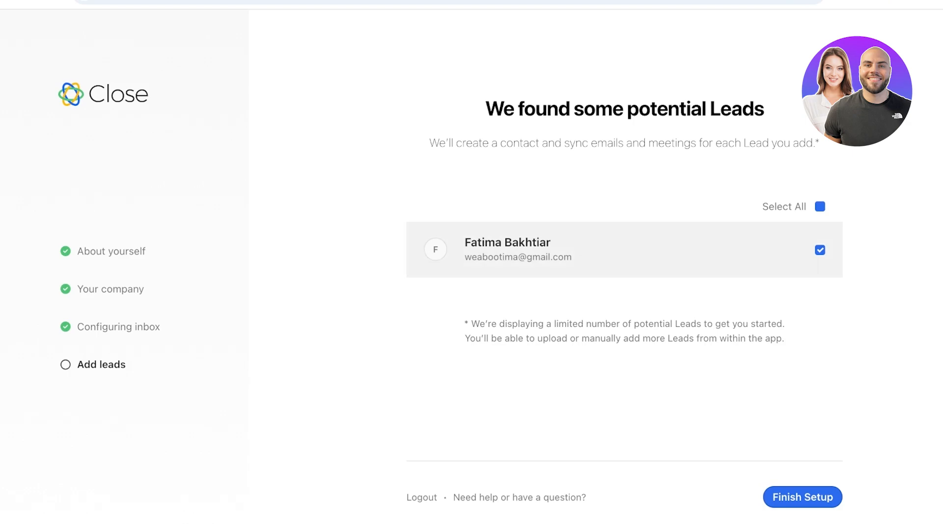
{"action": "left_click", "coordinate": [802, 497]}
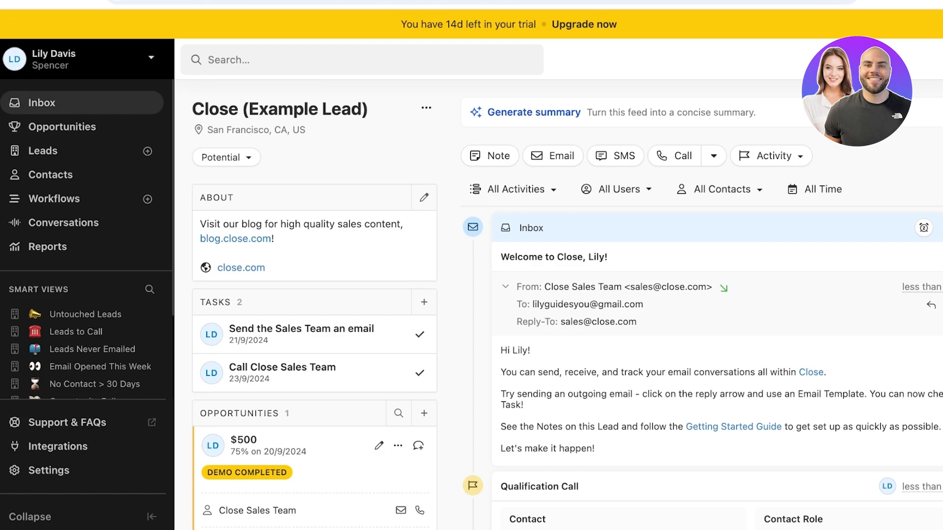
Browse the Inbox Done and Future views, then the Opportunities pipeline as list and board
{"action": "left_click", "coordinate": [42, 103]}
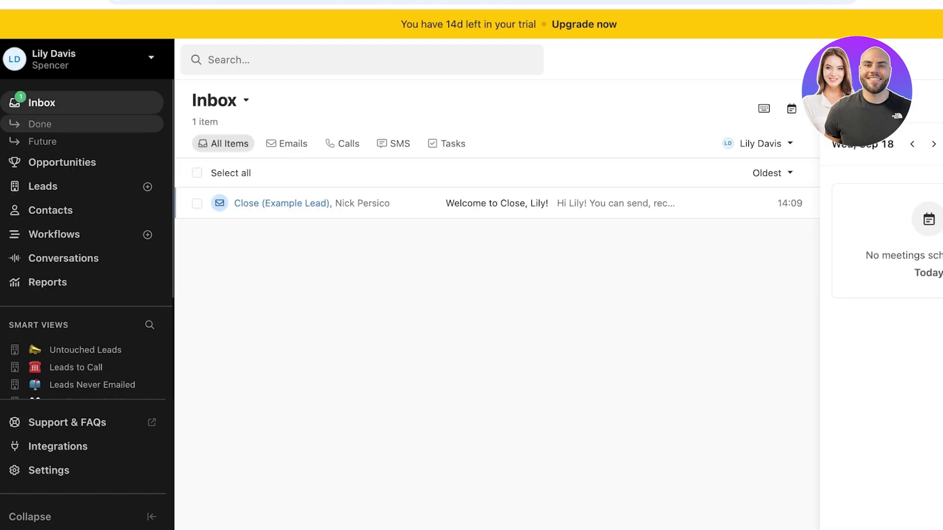
{"action": "left_click", "coordinate": [40, 124]}
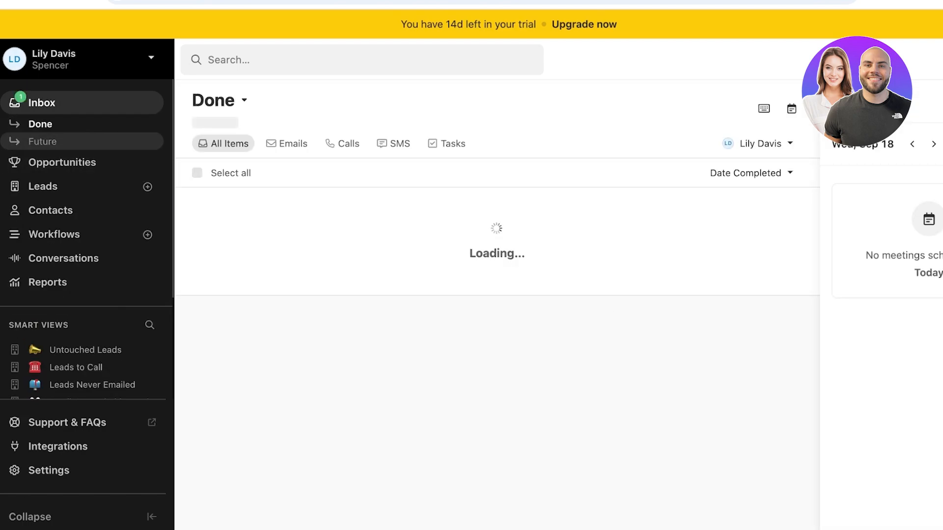
{"action": "left_click", "coordinate": [43, 142]}
{"action": "left_click", "coordinate": [62, 163]}
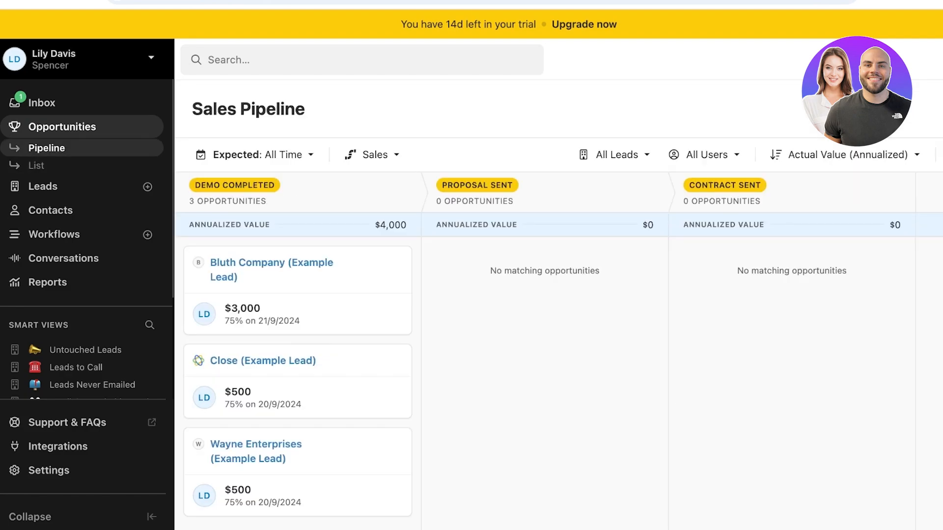
{"action": "left_click", "coordinate": [37, 165]}
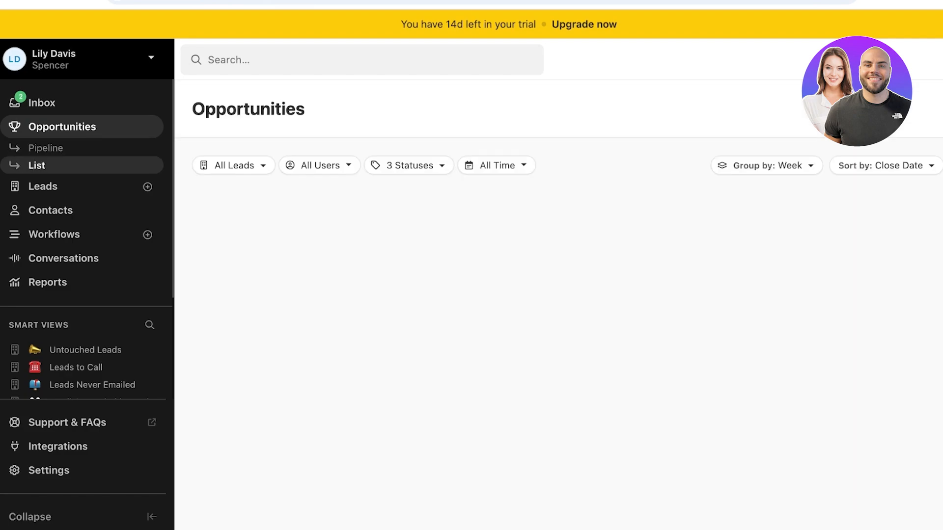
{"action": "left_click", "coordinate": [46, 148]}
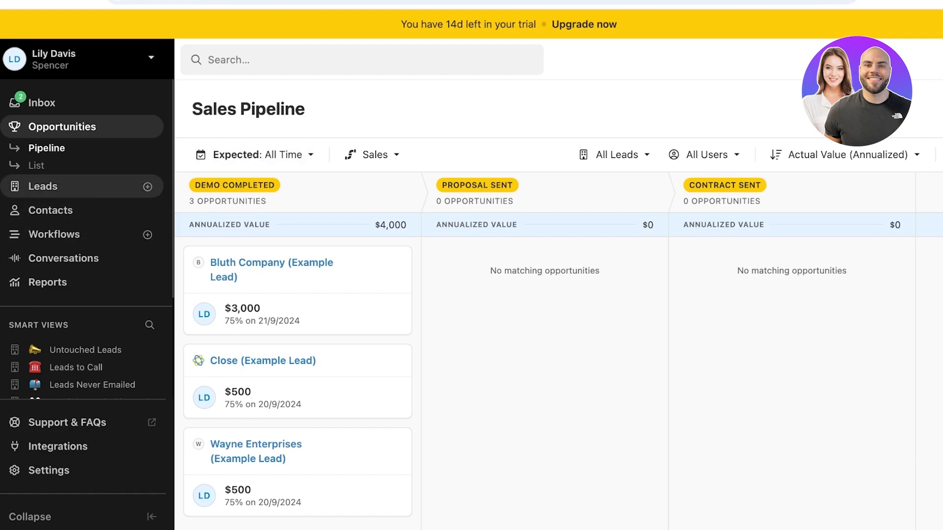
Look through the Leads and Contacts lists, then go to Workflows
{"action": "left_click", "coordinate": [43, 187]}
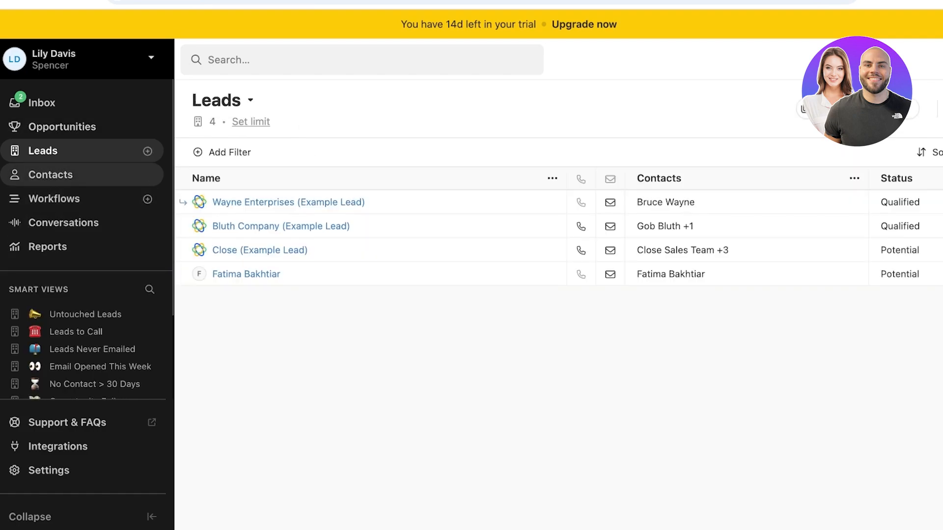
{"action": "left_click", "coordinate": [50, 174]}
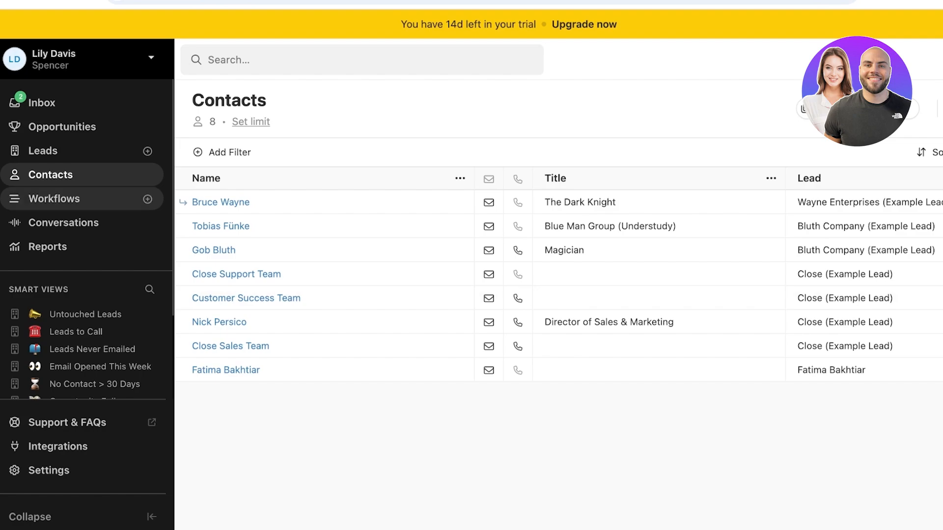
{"action": "left_click", "coordinate": [54, 199]}
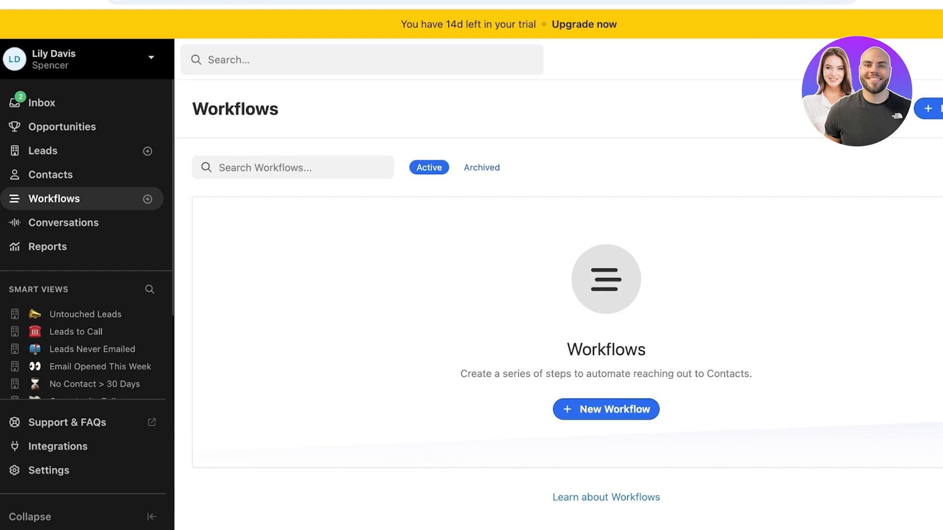
Visit Conversations, Reports and the Opportunity Follow-up and Leads Never Emailed smart views, ending on Integrations
{"action": "left_click", "coordinate": [63, 222]}
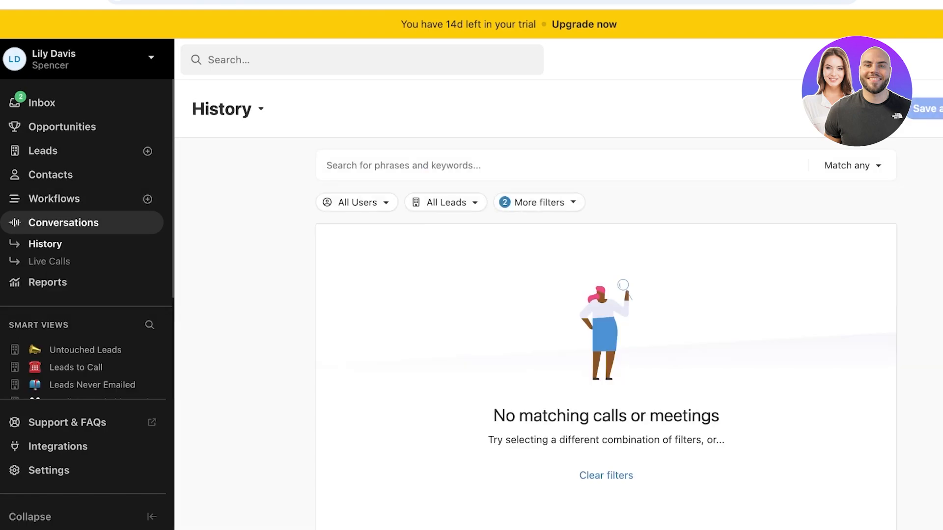
{"action": "left_click", "coordinate": [48, 282]}
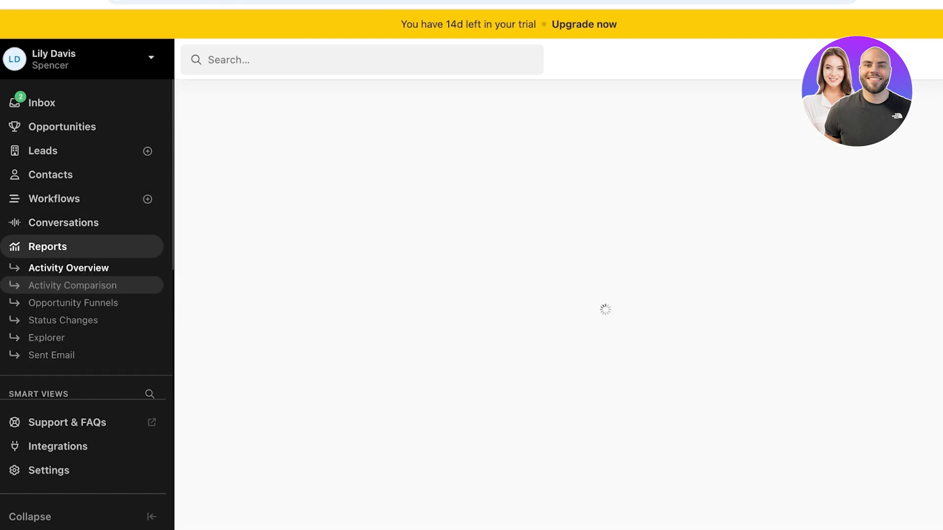
{"action": "scroll", "coordinate": [83, 286], "scroll_direction": "down", "scroll_amount": 3}
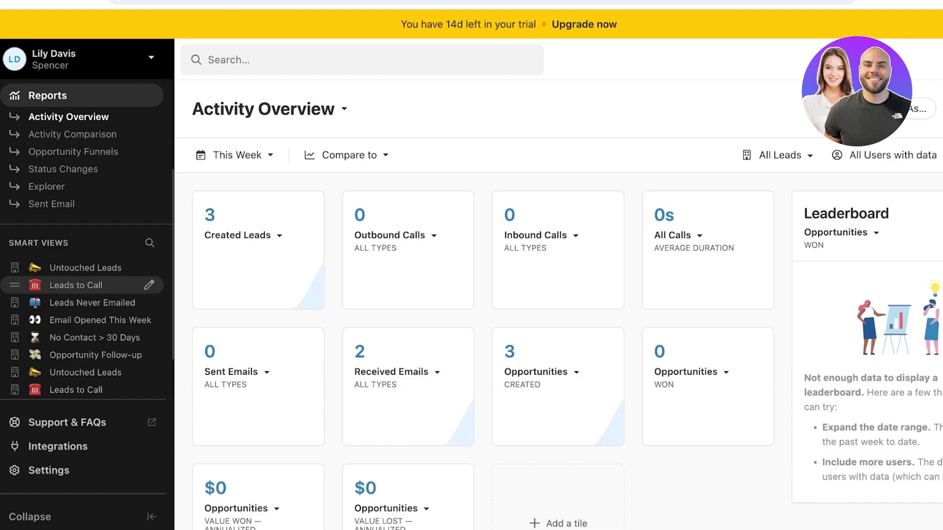
{"action": "scroll", "coordinate": [83, 286], "scroll_direction": "down", "scroll_amount": 2}
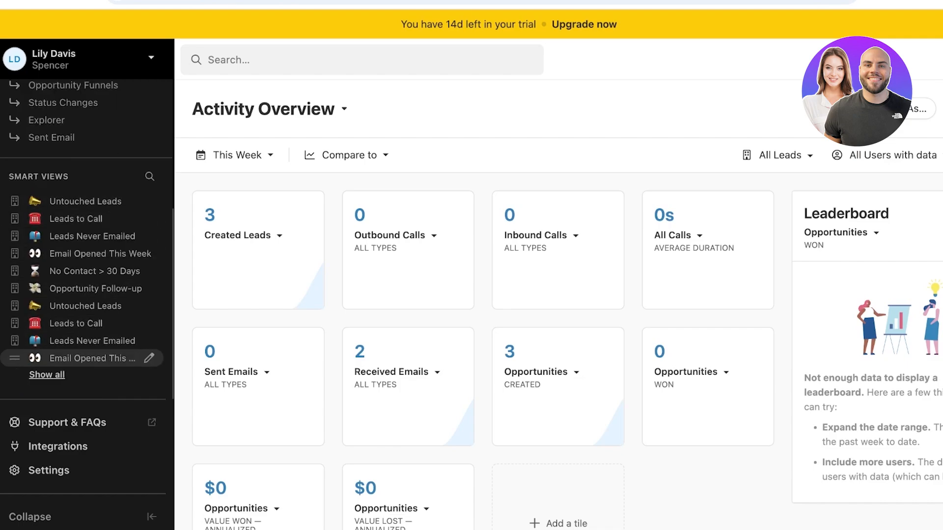
{"action": "left_click", "coordinate": [96, 288]}
{"action": "left_click", "coordinate": [92, 236]}
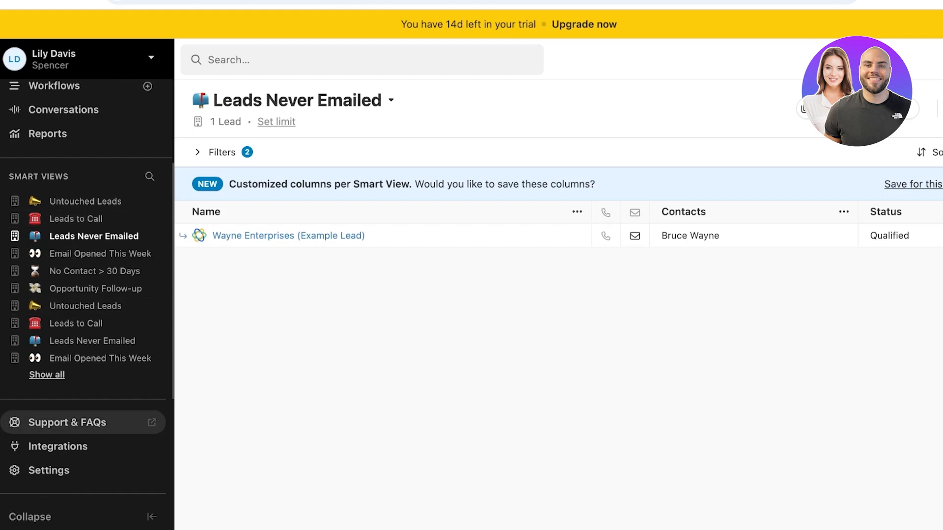
{"action": "left_click", "coordinate": [58, 446]}
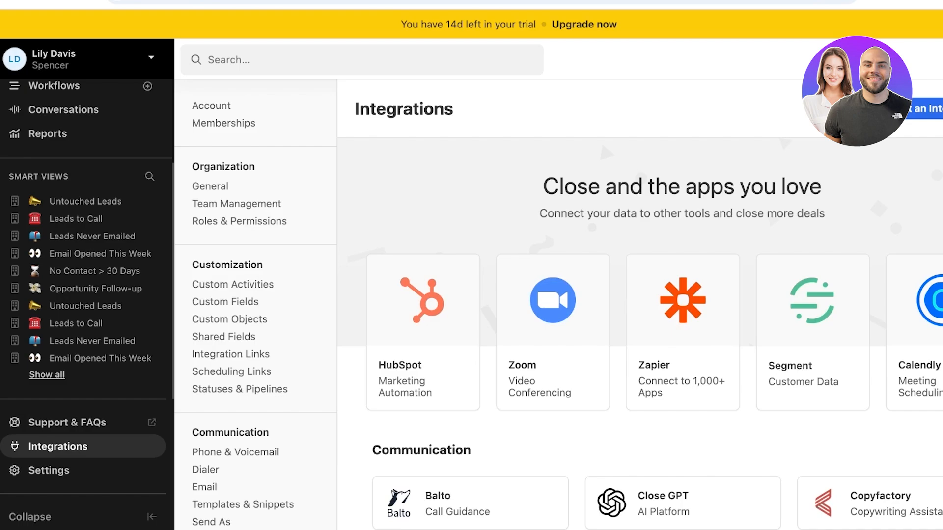
Browse the integrations catalogue, then go to Account settings showing the profile details
{"action": "scroll", "coordinate": [471, 479], "scroll_direction": "down", "scroll_amount": 10}
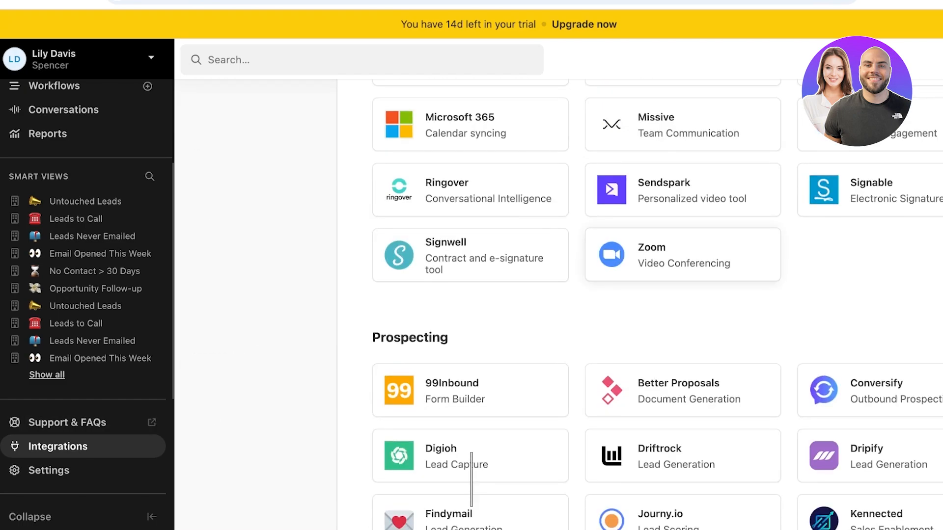
{"action": "scroll", "coordinate": [471, 478], "scroll_direction": "down", "scroll_amount": 5}
{"action": "scroll", "coordinate": [472, 478], "scroll_direction": "up", "scroll_amount": 15}
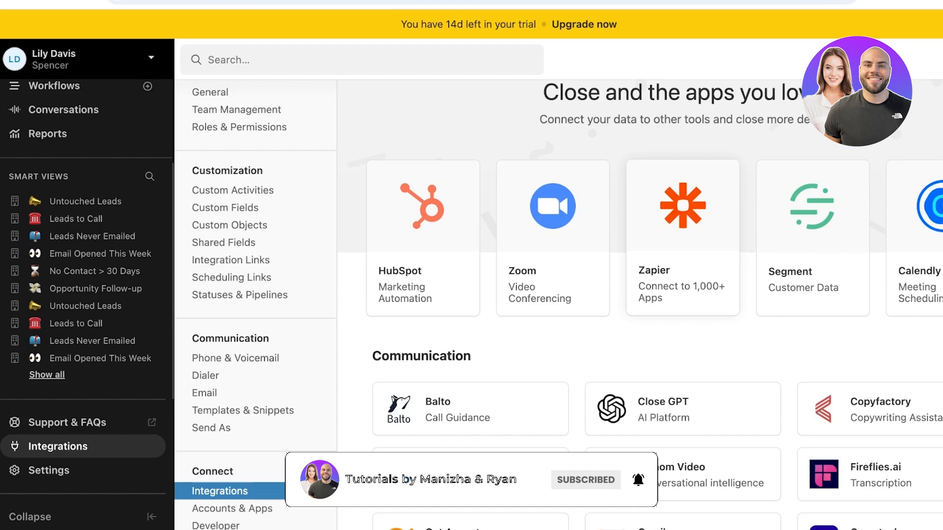
{"action": "scroll", "coordinate": [639, 295], "scroll_direction": "up", "scroll_amount": 2}
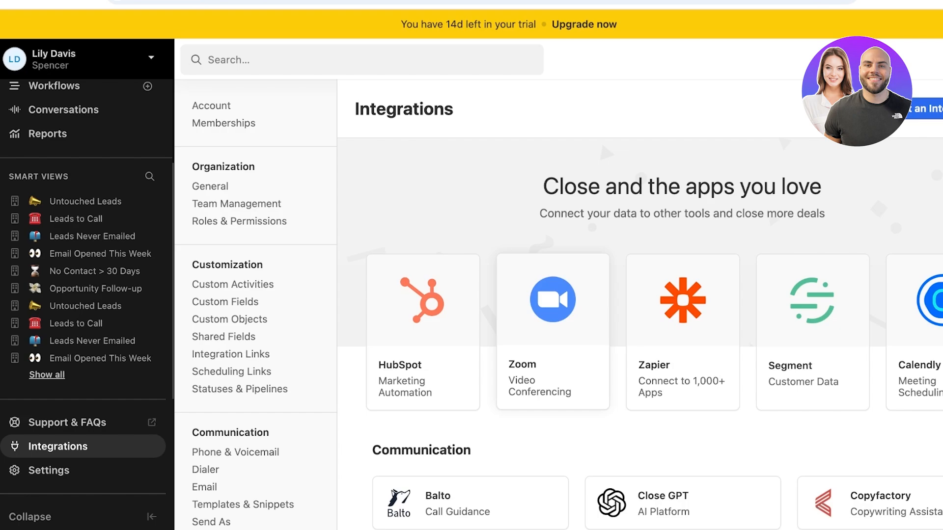
{"action": "scroll", "coordinate": [600, 140], "scroll_direction": "down", "scroll_amount": 4}
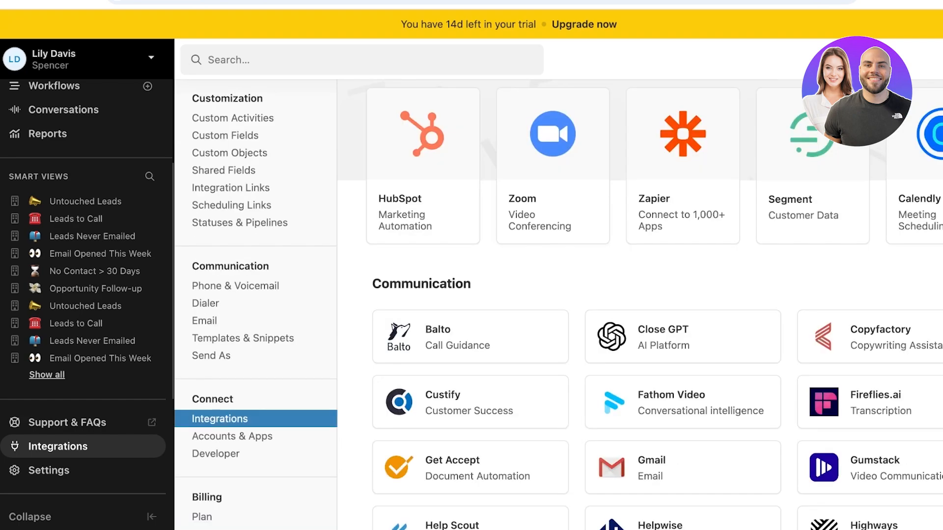
{"action": "scroll", "coordinate": [255, 321], "scroll_direction": "down", "scroll_amount": 3}
{"action": "left_click", "coordinate": [49, 470]}
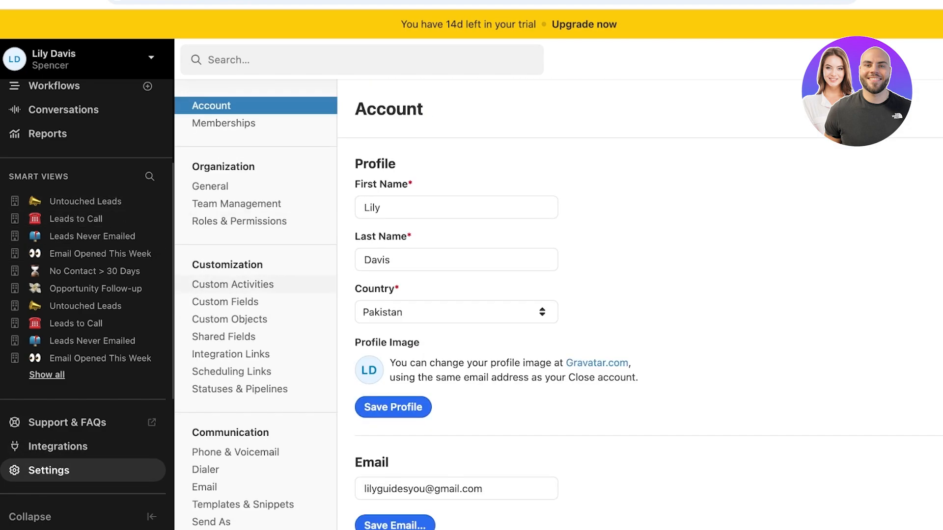
Review the custom objects and the contact and opportunity custom fields in Settings
{"action": "left_click", "coordinate": [229, 319]}
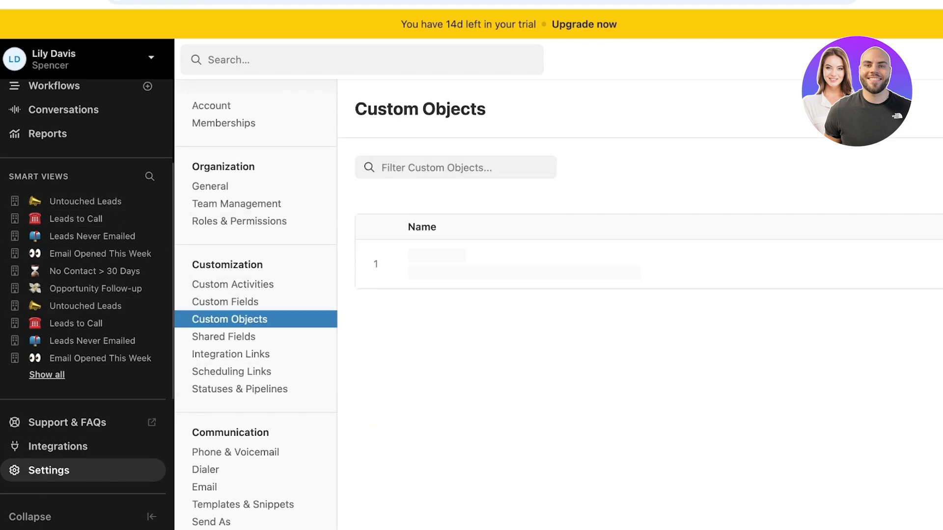
{"action": "left_click", "coordinate": [225, 302]}
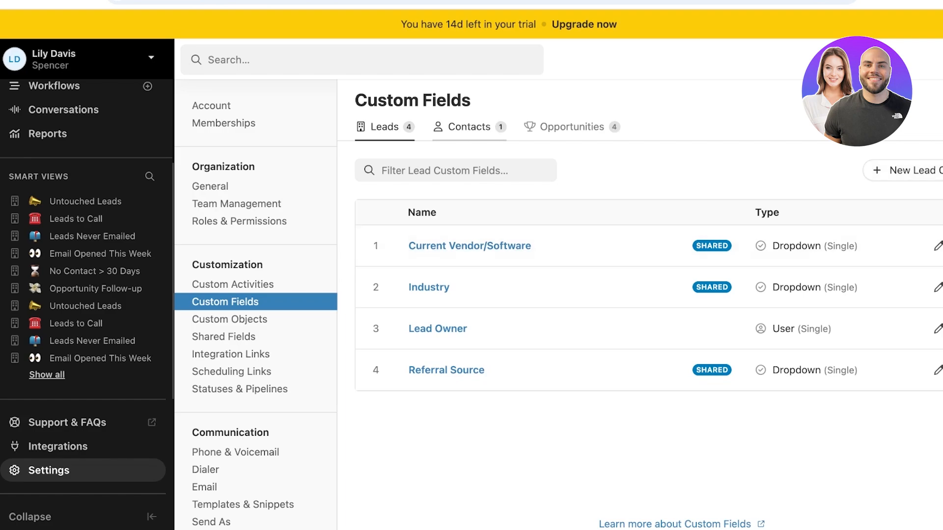
{"action": "left_click", "coordinate": [469, 127]}
{"action": "left_click", "coordinate": [572, 126]}
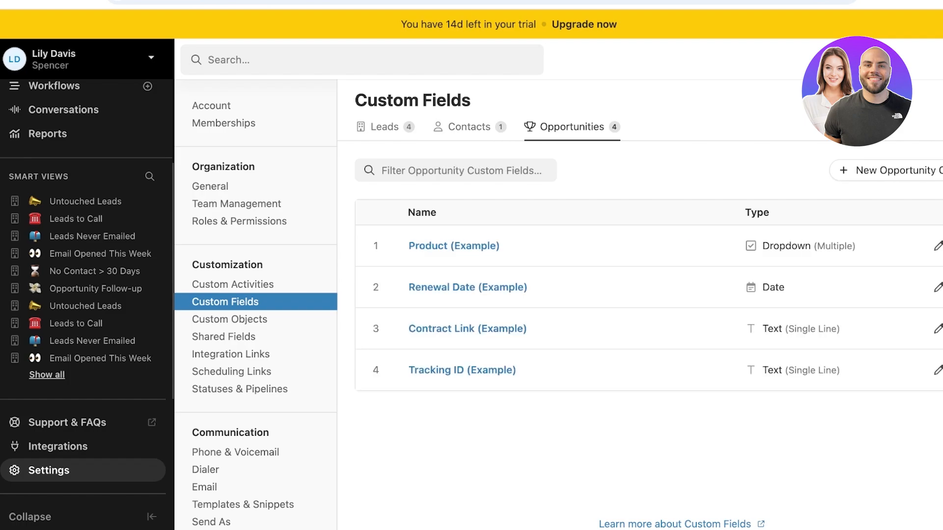
{"action": "left_click", "coordinate": [469, 127]}
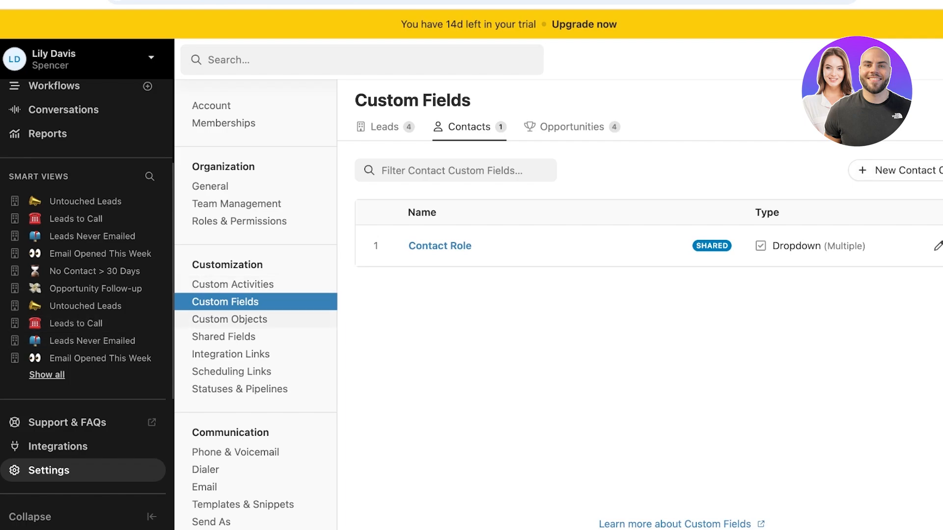
Look over shared fields and integration links, then return to the Leads list via the Inbox
{"action": "left_click", "coordinate": [224, 337]}
{"action": "left_click", "coordinate": [230, 354]}
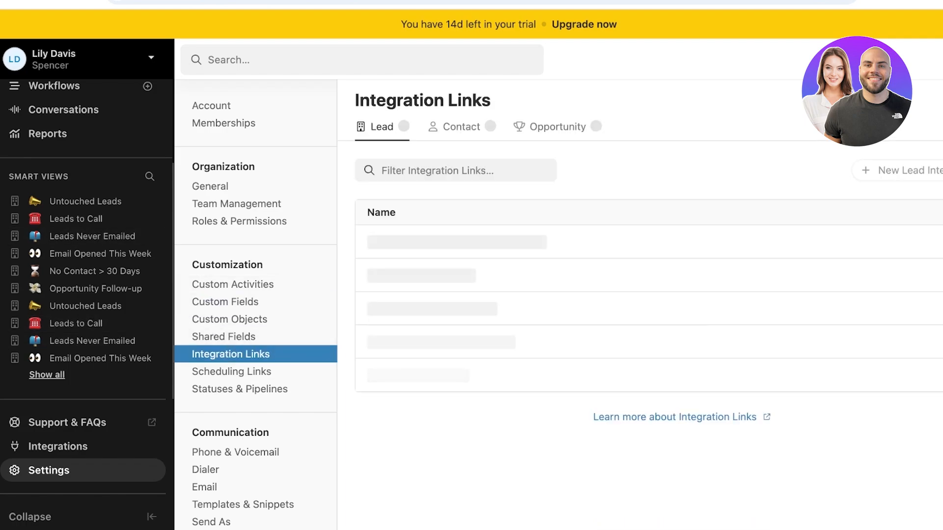
{"action": "scroll", "coordinate": [83, 199], "scroll_direction": "up", "scroll_amount": 3}
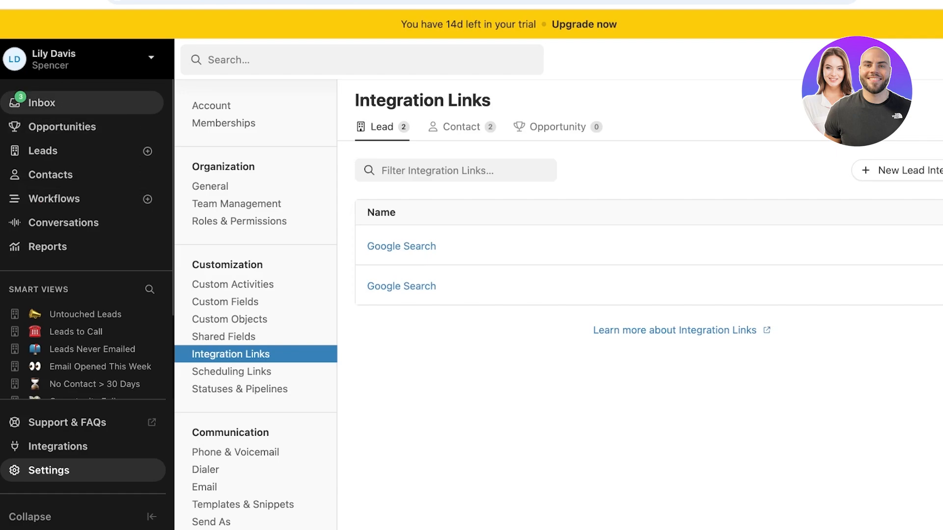
{"action": "left_click", "coordinate": [42, 103]}
{"action": "left_click", "coordinate": [43, 186]}
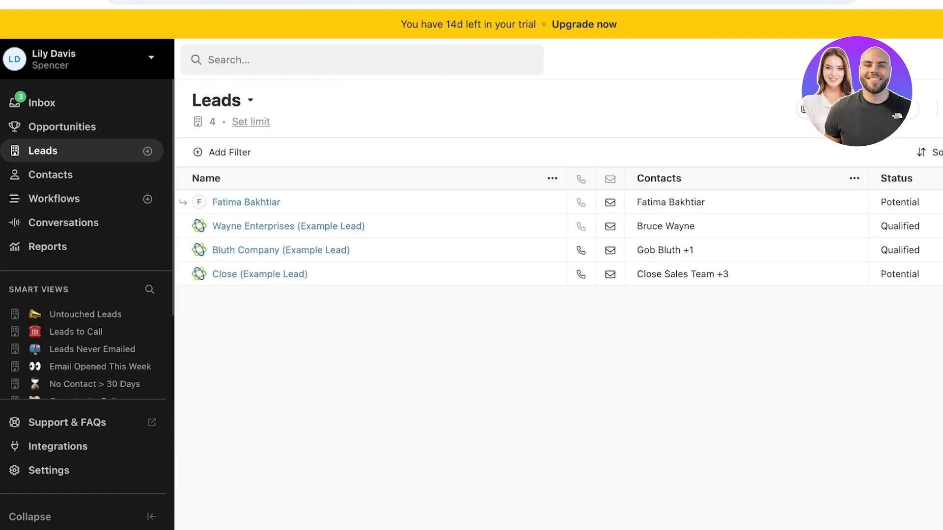
Open and dismiss the New Lead form, then try and cancel a bulk email from the actions menu
{"action": "left_click", "coordinate": [62, 151]}
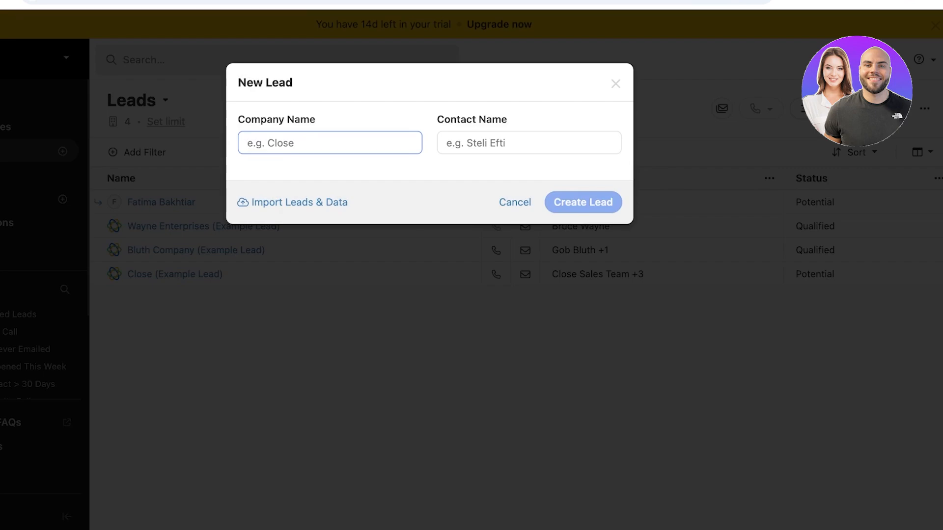
{"action": "left_click", "coordinate": [616, 83]}
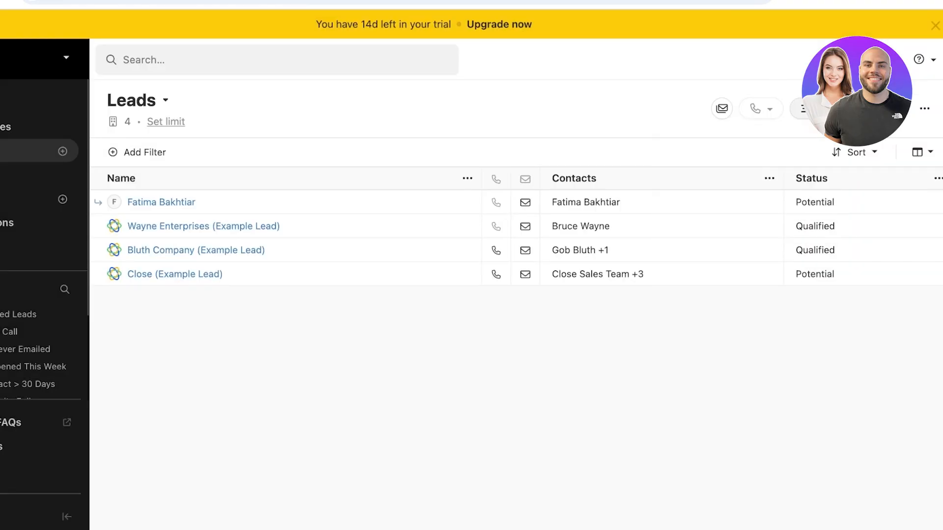
{"action": "left_click", "coordinate": [924, 108]}
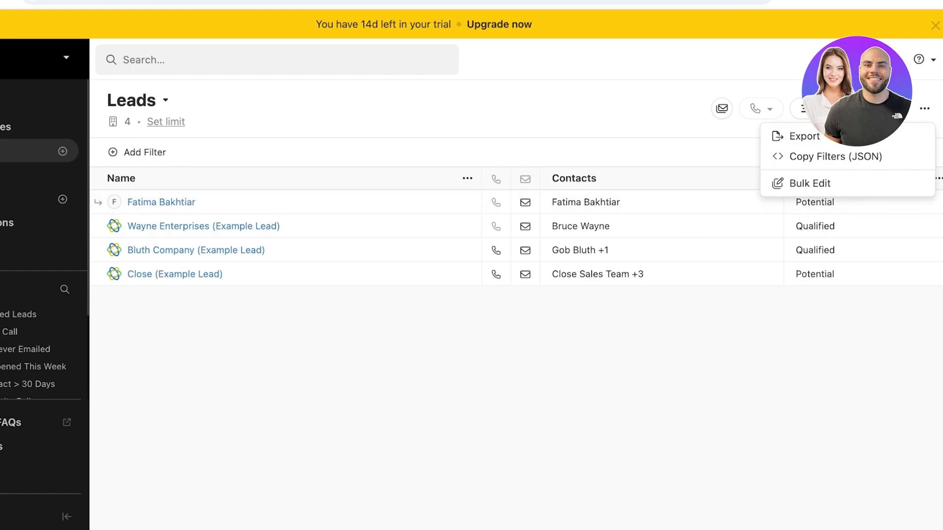
{"action": "left_click", "coordinate": [722, 109]}
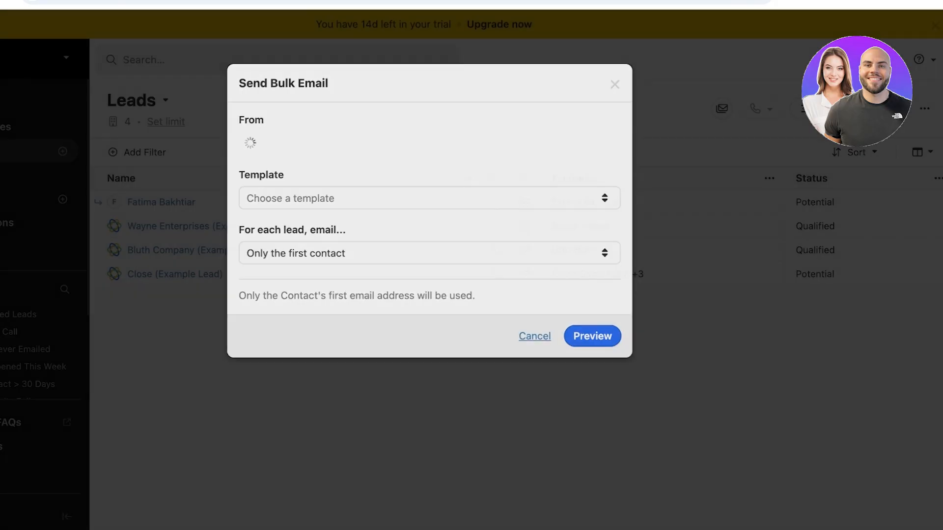
{"action": "left_click", "coordinate": [535, 334]}
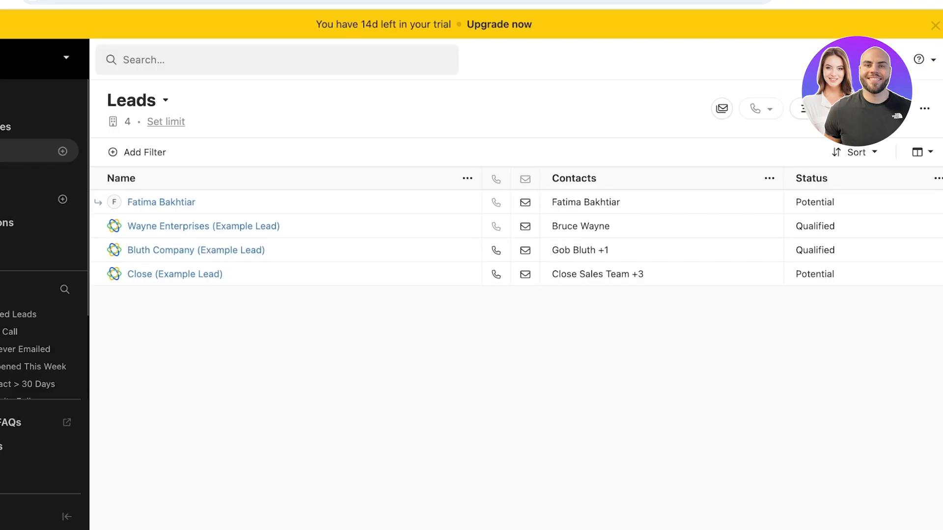
Reopen the New Lead form, leaving the company name empty
{"action": "left_click", "coordinate": [882, 109]}
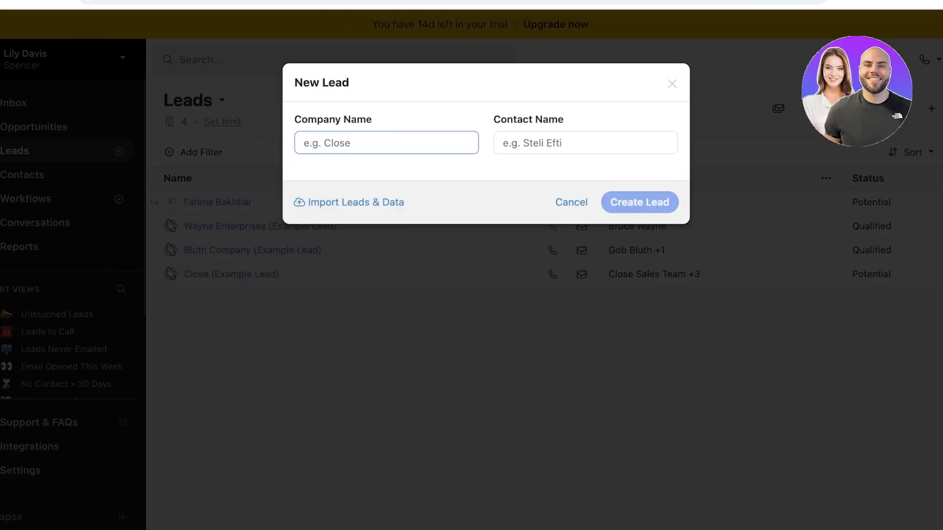
{"action": "type", "text": "A"}
{"action": "key", "text": "BackSpace"}
Visit the Import Leads & Data page, skip its tour video, and return to the Inbox
{"action": "left_click", "coordinate": [350, 202]}
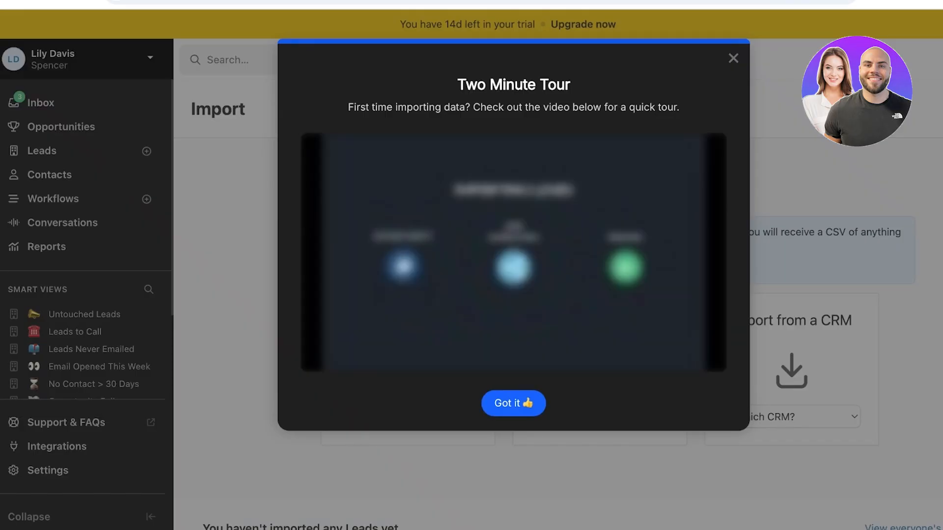
{"action": "key", "text": "Escape"}
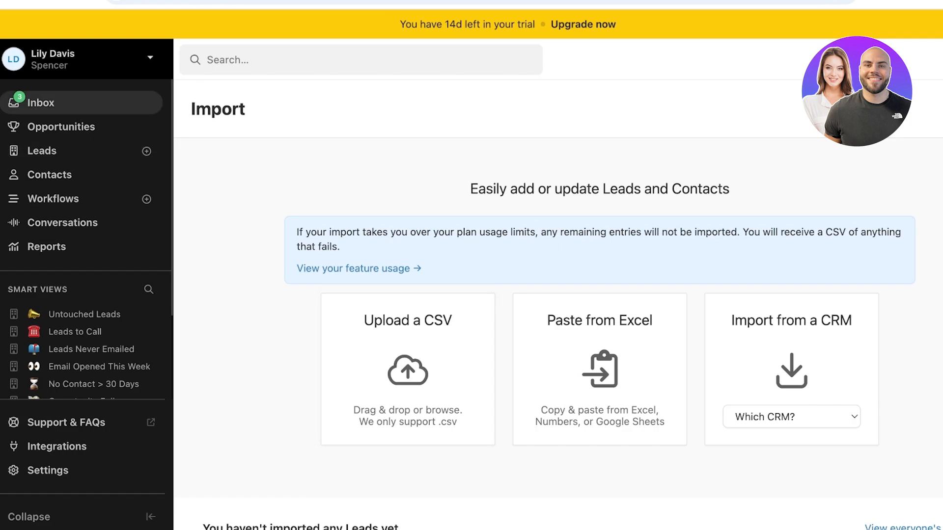
{"action": "left_click", "coordinate": [42, 103]}
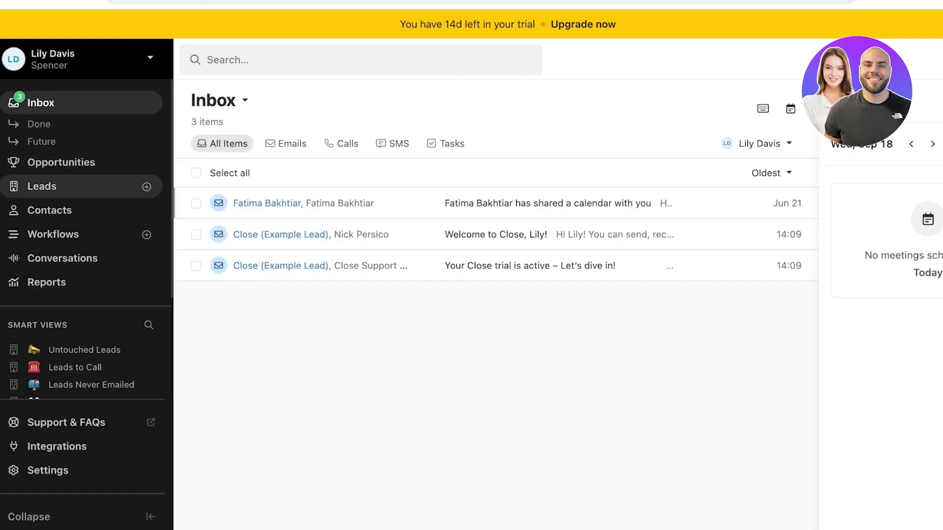
Create a lead with company name 'Durden' and the contact's name filled in
{"action": "left_click", "coordinate": [147, 187]}
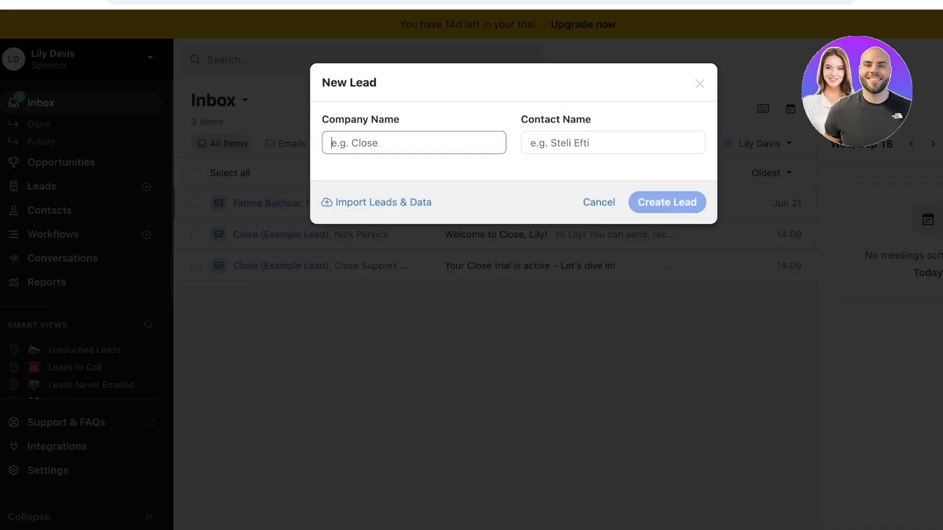
{"action": "key", "text": "BackSpace"}
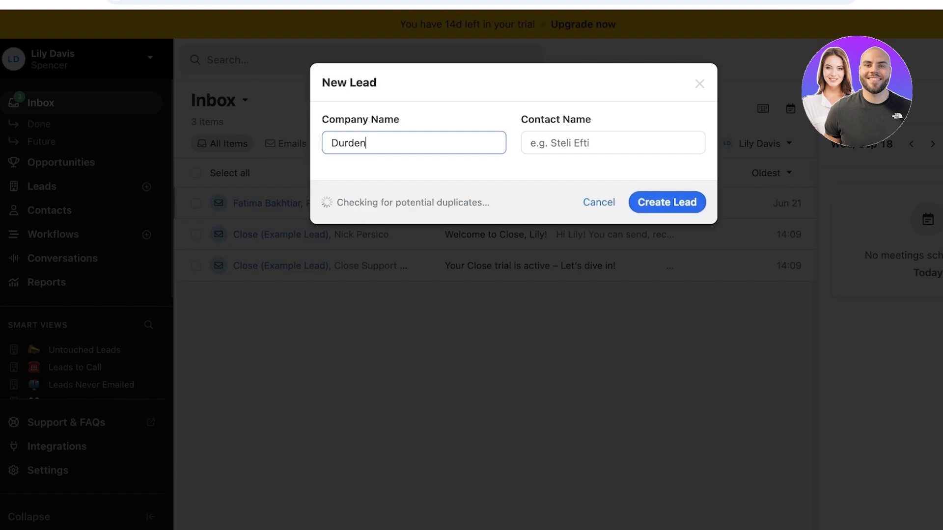
{"action": "key", "text": "Tab"}
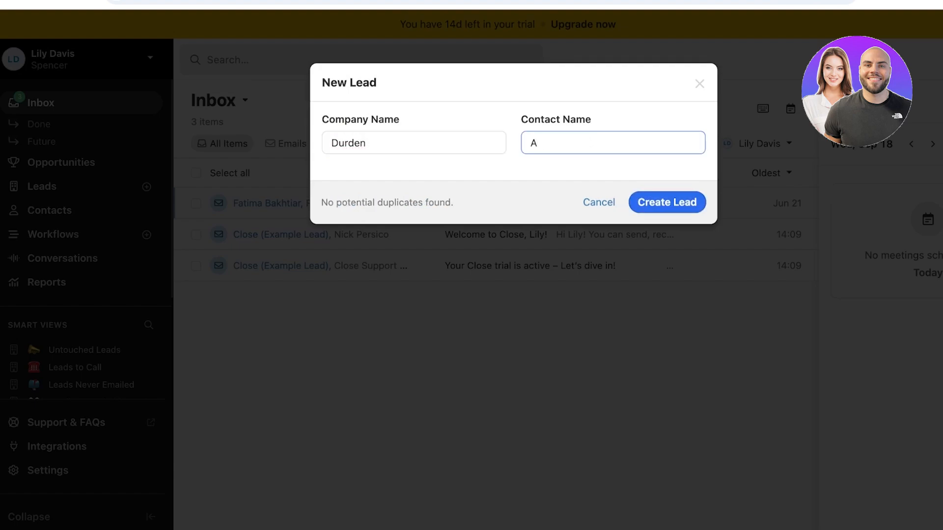
{"action": "key", "text": "BackSpace"}
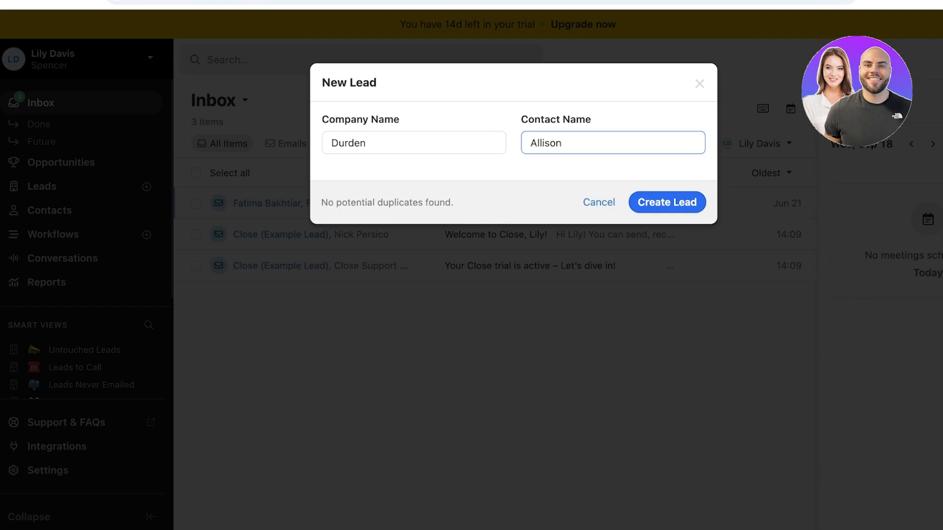
{"action": "key", "text": "Return"}
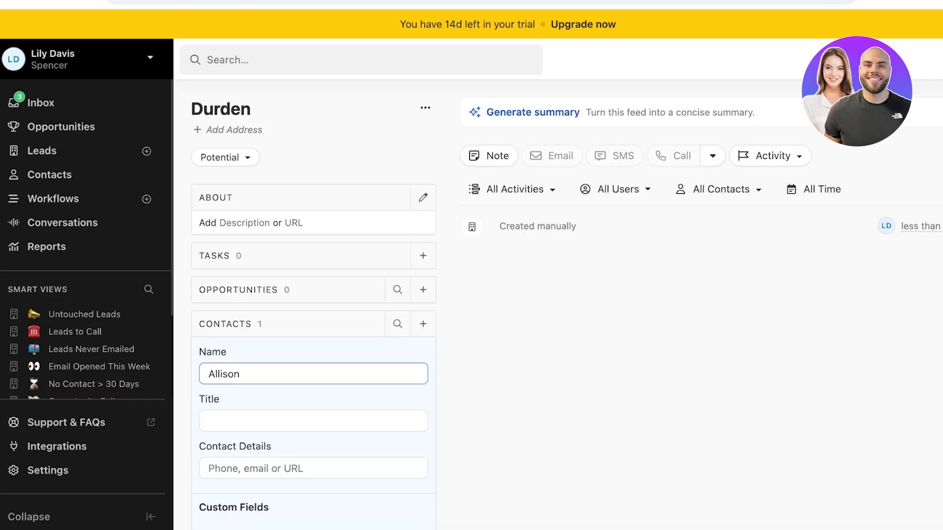
{"action": "key", "text": "Tab"}
{"action": "key", "text": "Tab"}
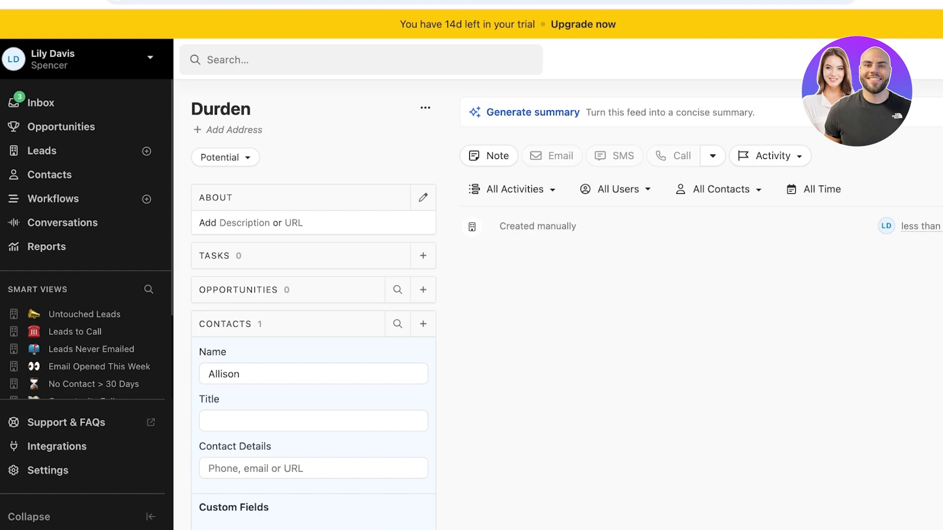
{"action": "left_click", "coordinate": [533, 112]}
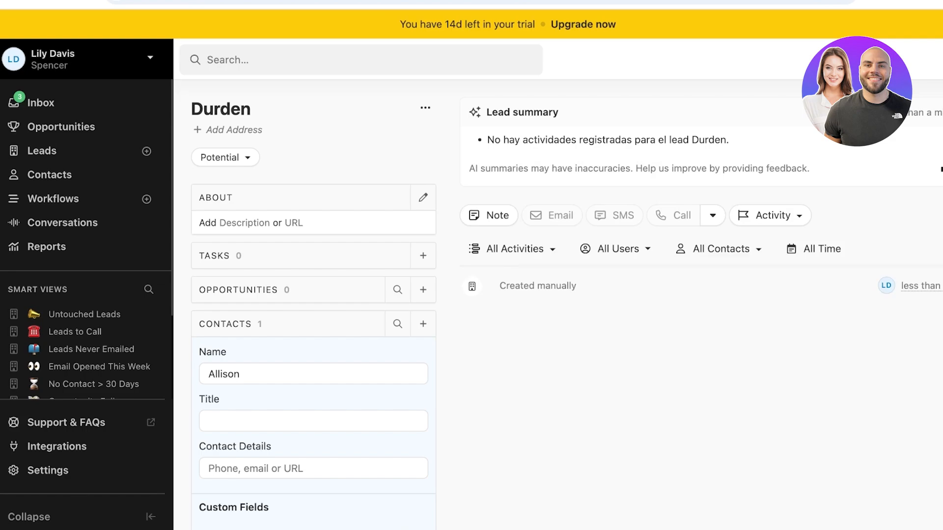
{"action": "left_click", "coordinate": [221, 158]}
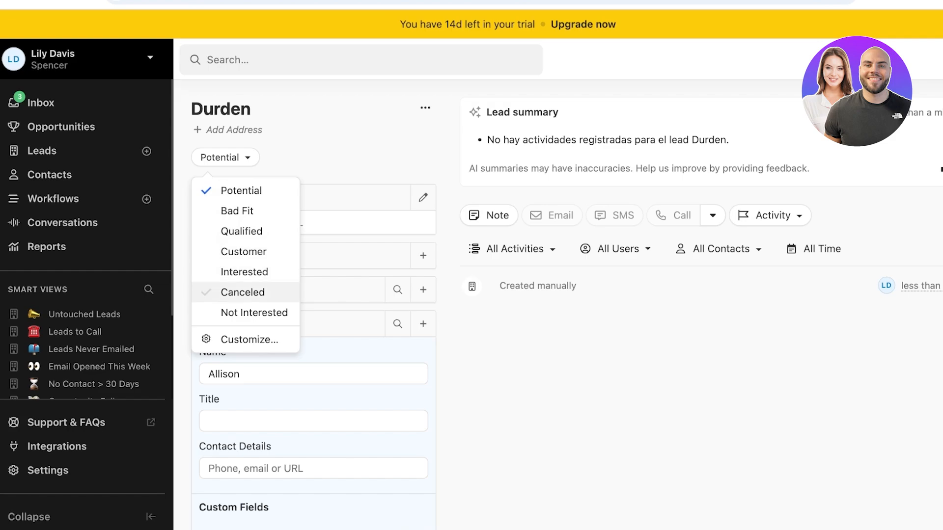
{"action": "left_click", "coordinate": [183, 295]}
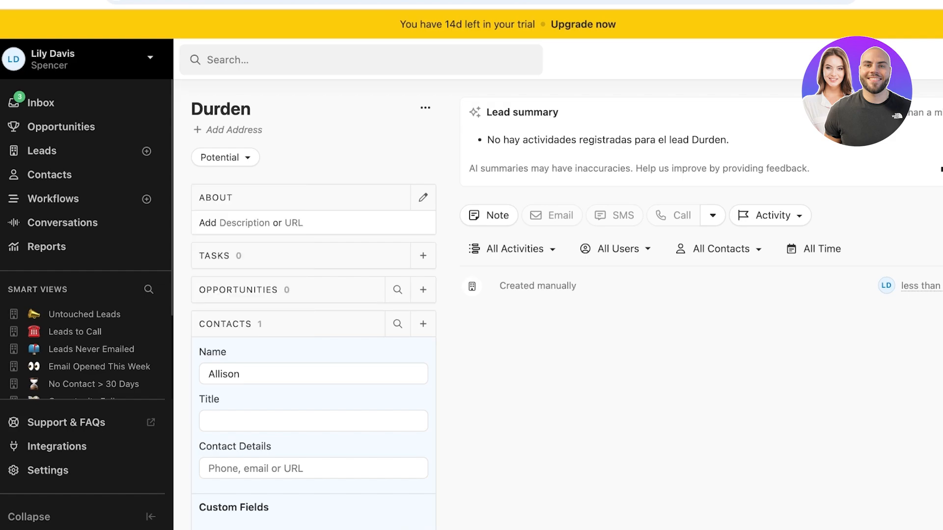
{"action": "left_click", "coordinate": [226, 157]}
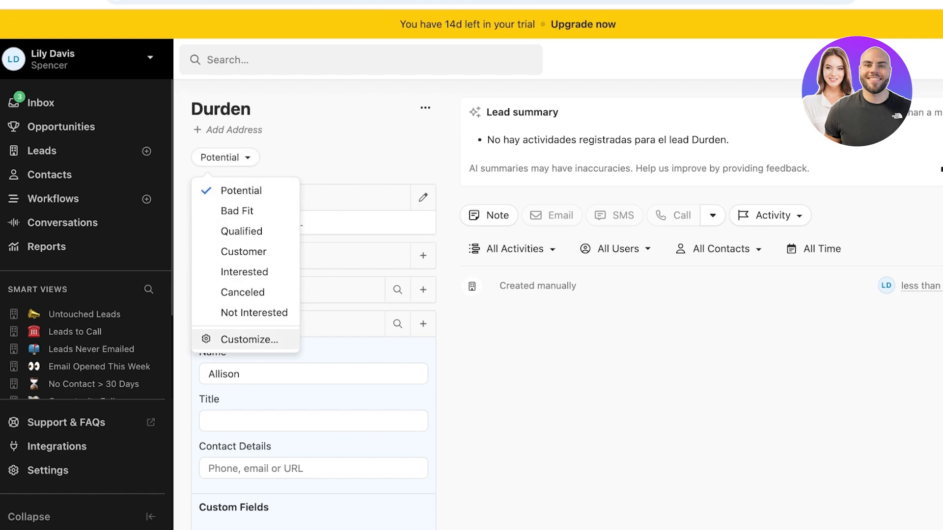
{"action": "left_click", "coordinate": [249, 340]}
{"action": "scroll", "coordinate": [558, 305], "scroll_direction": "down", "scroll_amount": 1}
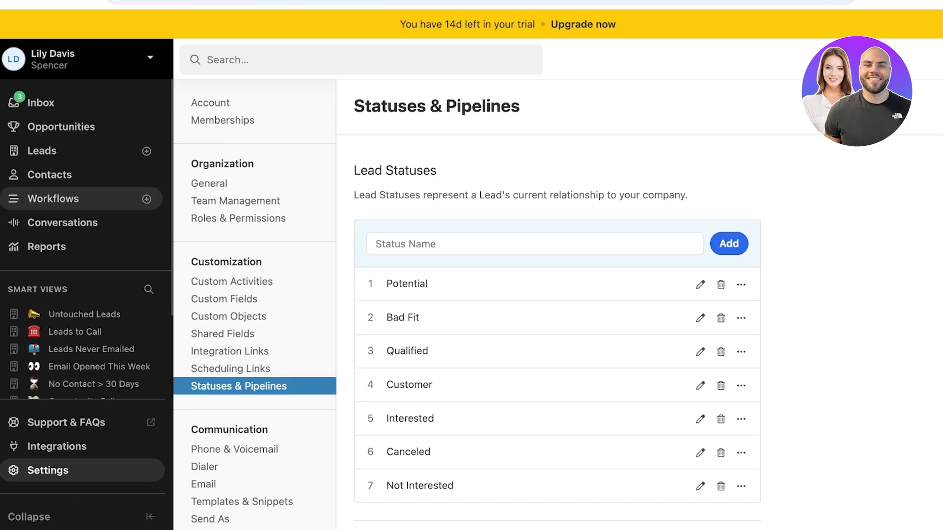
{"action": "left_click", "coordinate": [7, 1]}
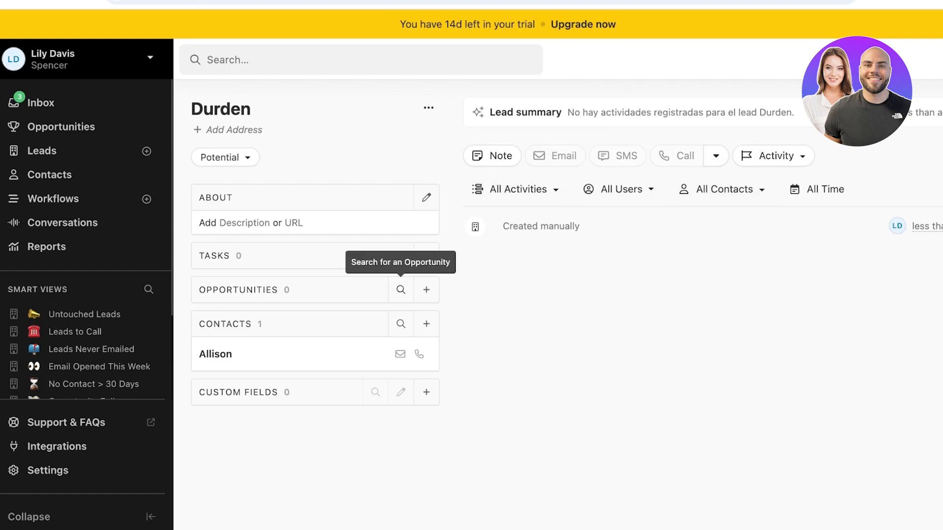
Start a Durden opportunity in Proposal Sent status, closing 12/09/2024, at 60% confidence
{"action": "left_click", "coordinate": [427, 290]}
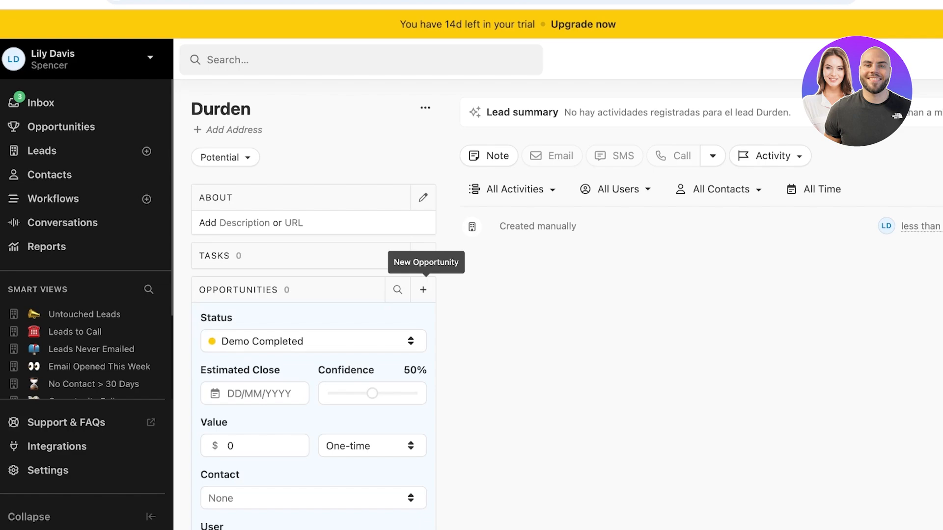
{"action": "scroll", "coordinate": [425, 290], "scroll_direction": "down", "scroll_amount": 1}
{"action": "left_click", "coordinate": [373, 306]}
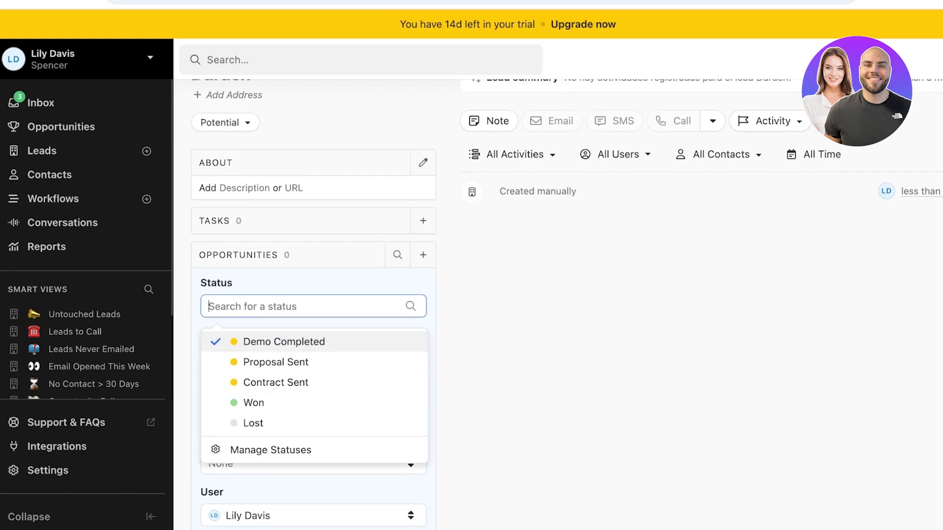
{"action": "scroll", "coordinate": [373, 309], "scroll_direction": "down", "scroll_amount": 1}
{"action": "left_click", "coordinate": [275, 333]}
{"action": "left_click", "coordinate": [265, 330]}
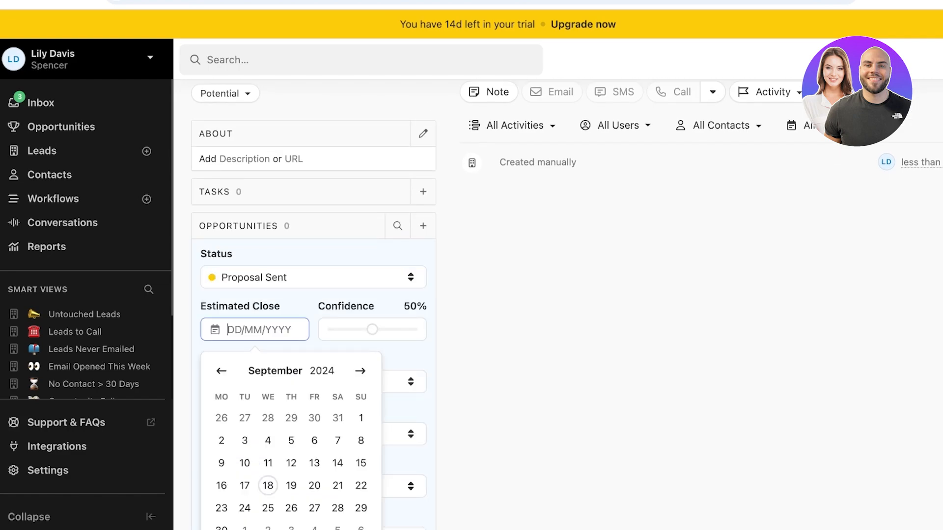
{"action": "left_click", "coordinate": [291, 463]}
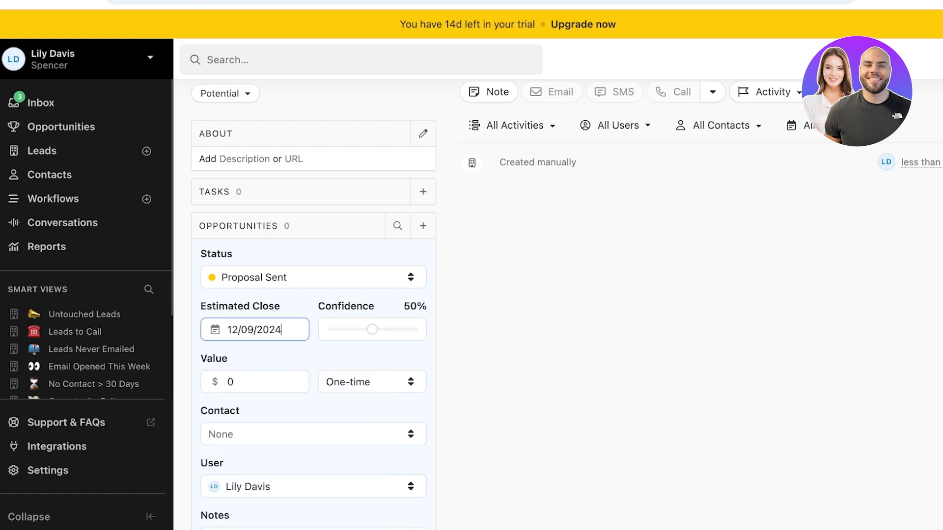
{"action": "left_click_drag", "start_coordinate": [372, 330], "coordinate": [380, 329]}
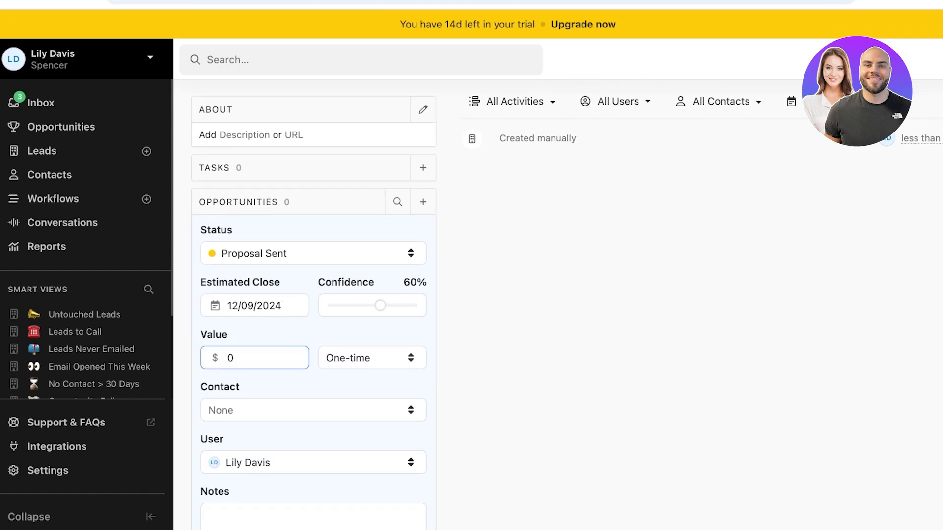
Set the opportunity value to 100000 as a one-time amount
{"action": "key", "text": "BackSpace"}
{"action": "type", "text": "100000"}
{"action": "key", "text": "BackSpace"}
{"action": "type", "text": "0"}
{"action": "left_click", "coordinate": [372, 358]}
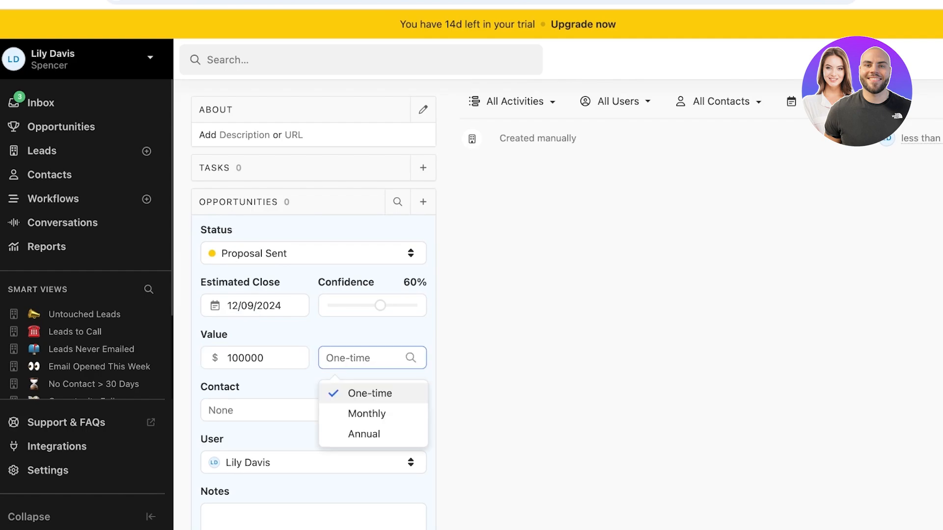
{"action": "left_click", "coordinate": [370, 393]}
Link the opportunity to the lead's contact and save it
{"action": "scroll", "coordinate": [313, 383], "scroll_direction": "down", "scroll_amount": 1}
{"action": "left_click", "coordinate": [313, 378]}
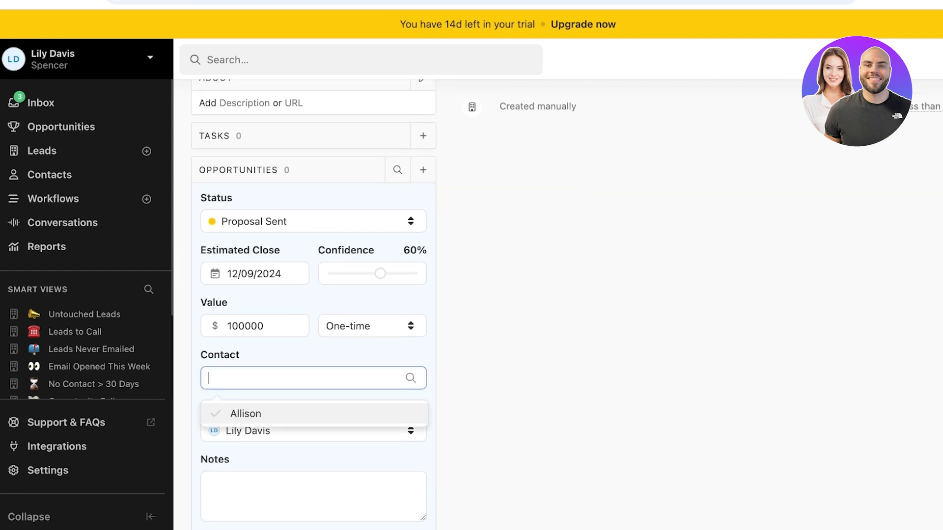
{"action": "left_click", "coordinate": [314, 414]}
{"action": "scroll", "coordinate": [313, 414], "scroll_direction": "down", "scroll_amount": 4}
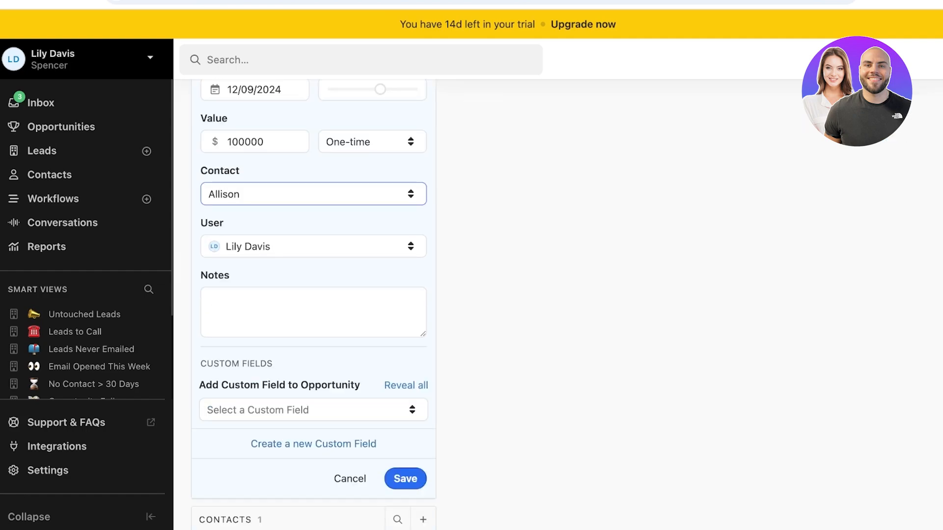
{"action": "left_click", "coordinate": [314, 313]}
{"action": "left_click", "coordinate": [313, 410]}
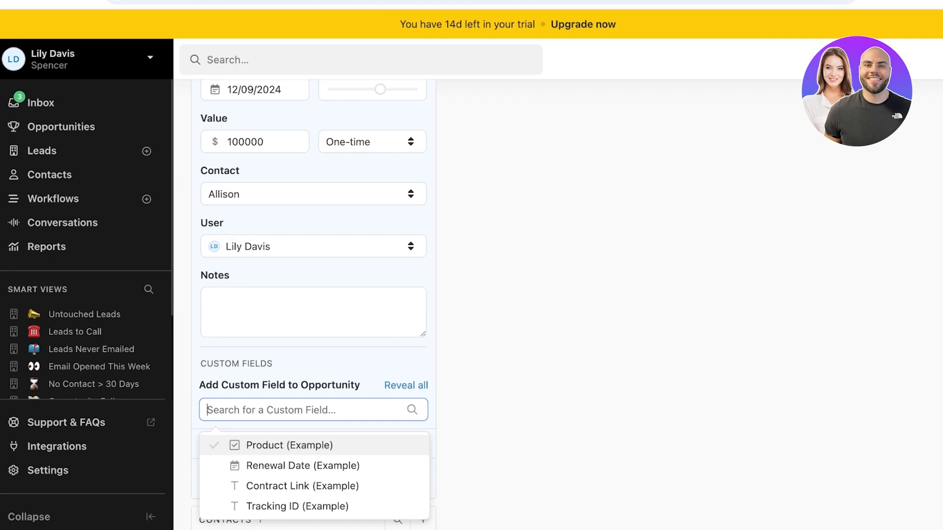
{"action": "key", "text": "Down"}
{"action": "key", "text": "Down"}
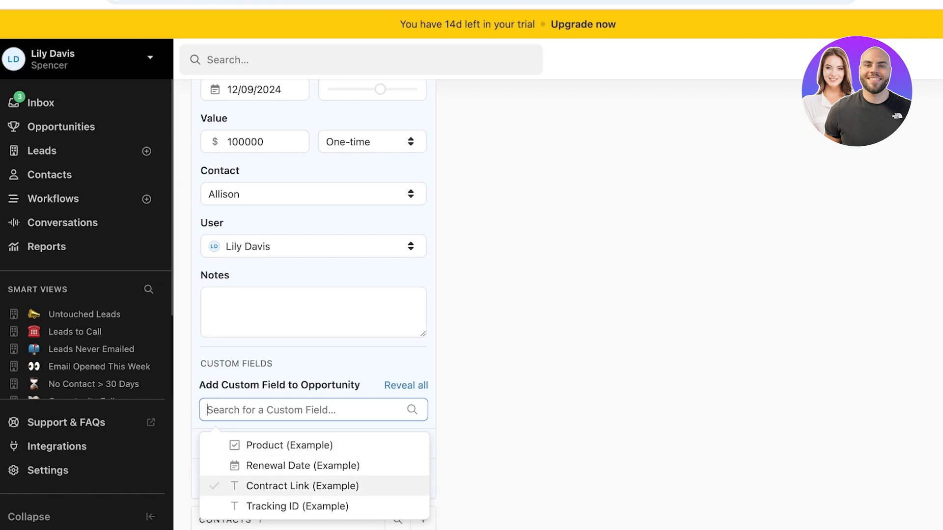
{"action": "key", "text": "Up"}
{"action": "key", "text": "Return"}
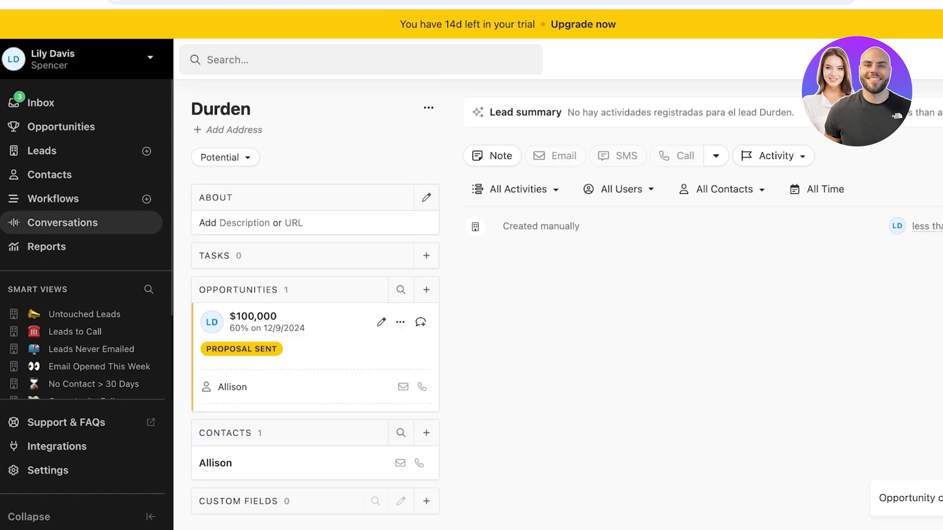
Drag the Durden deal to a later pipeline stage, then switch opportunities to List view
{"action": "left_click", "coordinate": [53, 198]}
{"action": "left_click", "coordinate": [61, 127]}
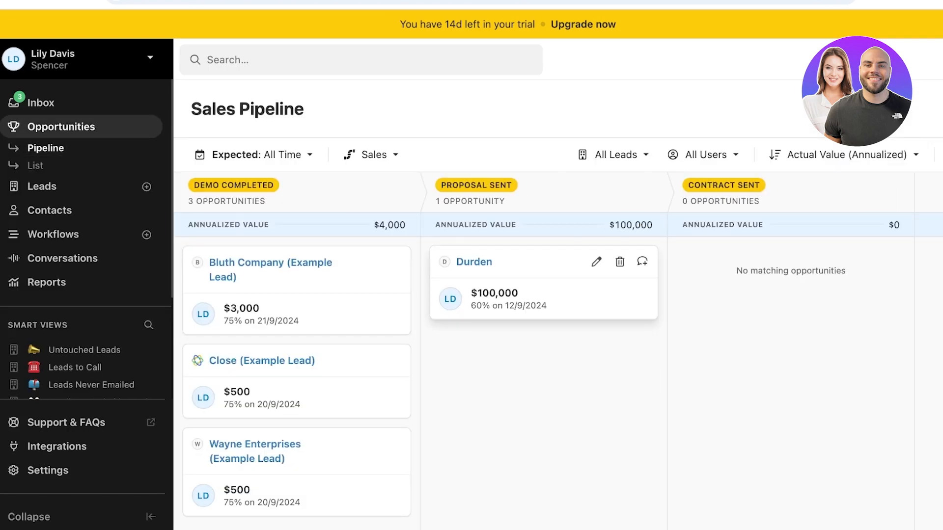
{"action": "left_click_drag", "start_coordinate": [544, 282], "coordinate": [457, 486]}
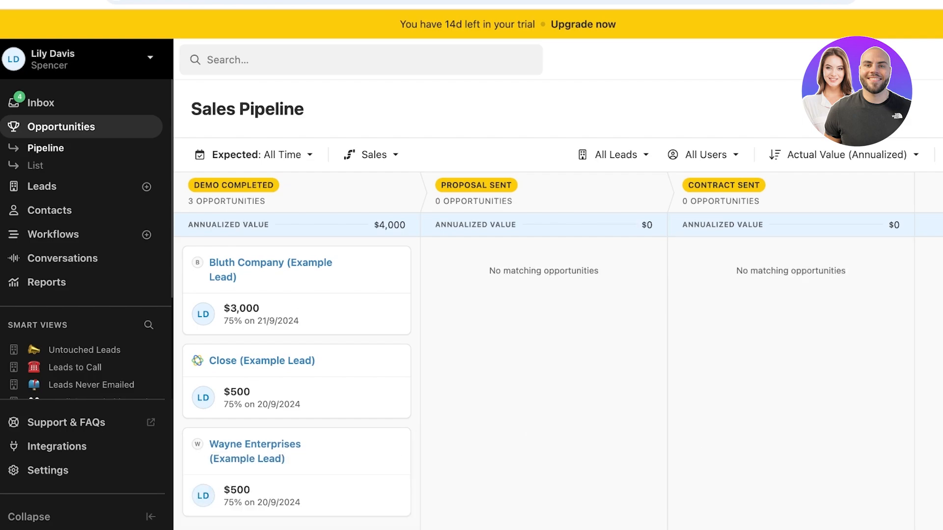
{"action": "left_click", "coordinate": [36, 166]}
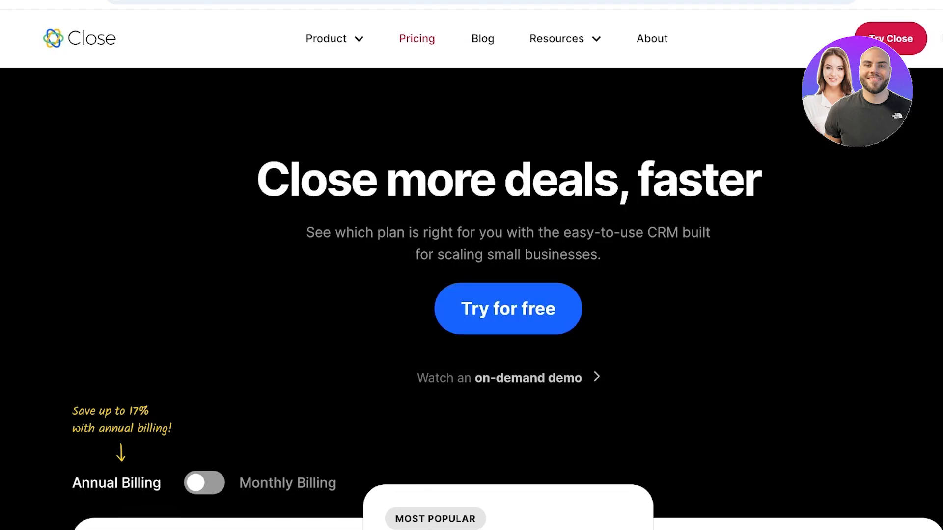
Scroll through the pricing page's Startup $49, Professional $99 and Enterprise $139 plans
{"action": "scroll", "coordinate": [472, 295], "scroll_direction": "down", "scroll_amount": 7}
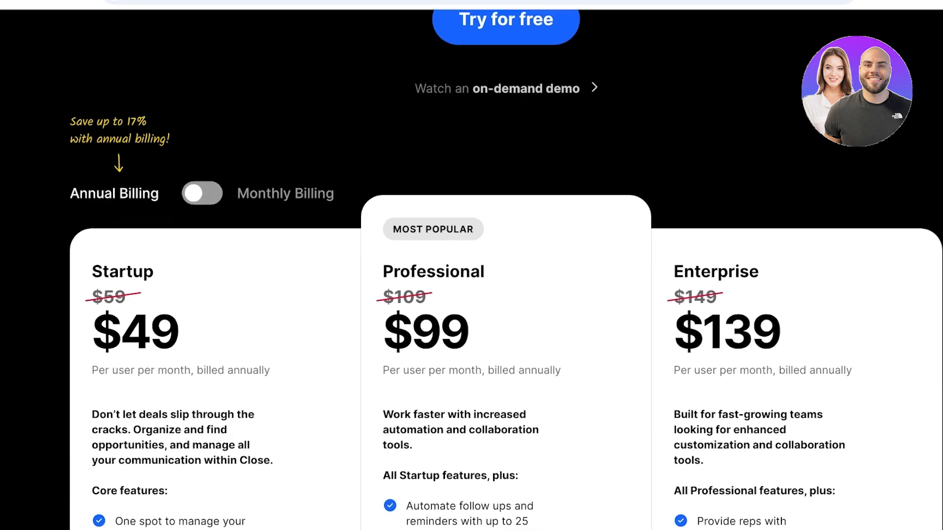
{"action": "scroll", "coordinate": [471, 294], "scroll_direction": "down", "scroll_amount": 2}
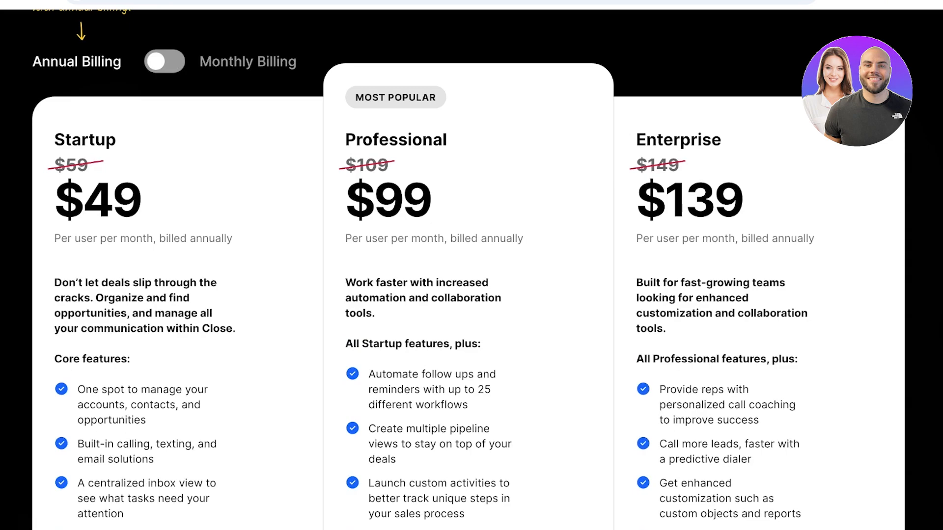
{"action": "scroll", "coordinate": [471, 295], "scroll_direction": "down", "scroll_amount": 2}
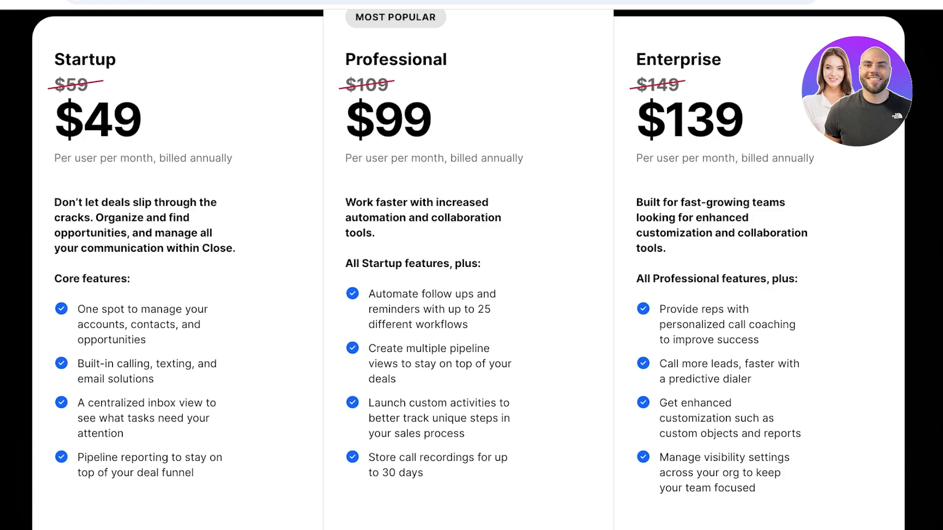
{"action": "scroll", "coordinate": [471, 290], "scroll_direction": "up", "scroll_amount": 3}
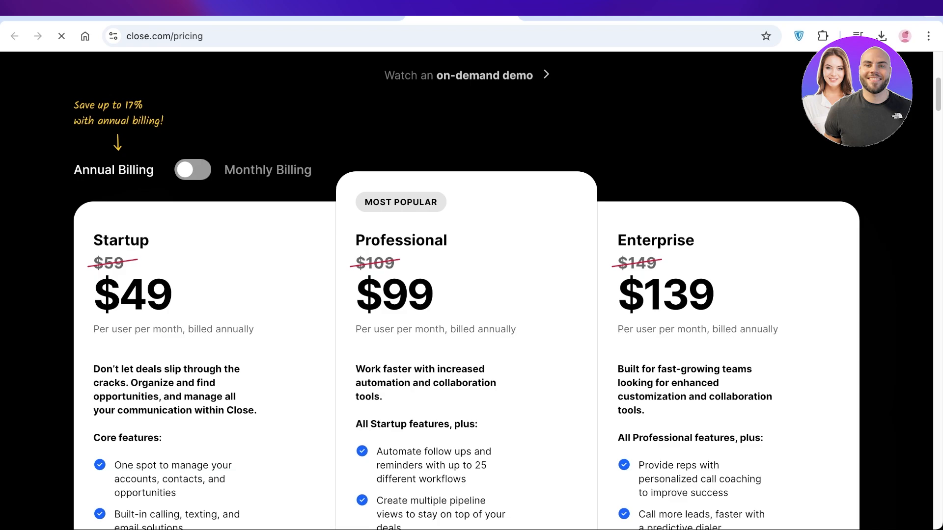